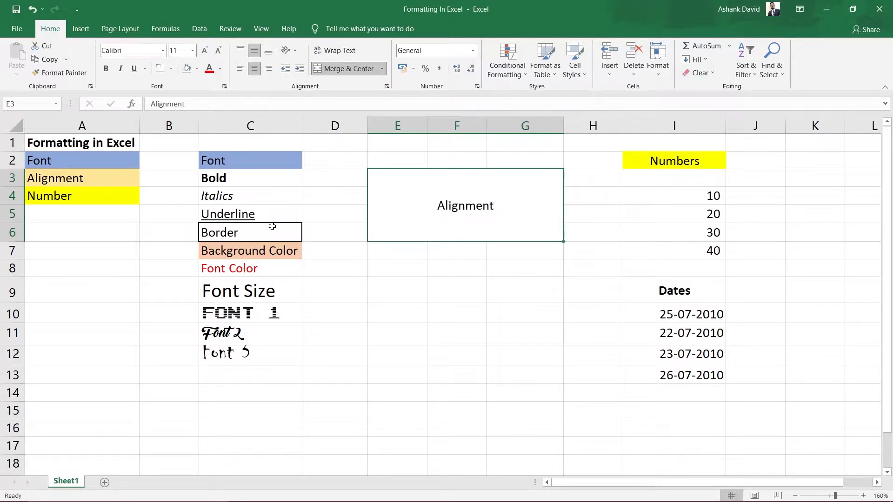
Step: Look over the Font, Alignment, Numbers and Dates sample areas and check the number format of cells I4:I7
left_click(83, 164)
left_click(80, 178)
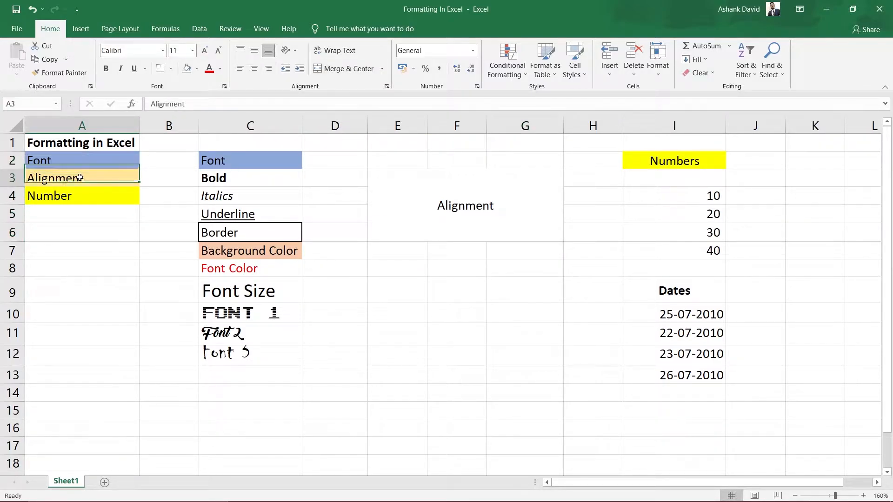
left_click_drag(193, 157, 493, 401)
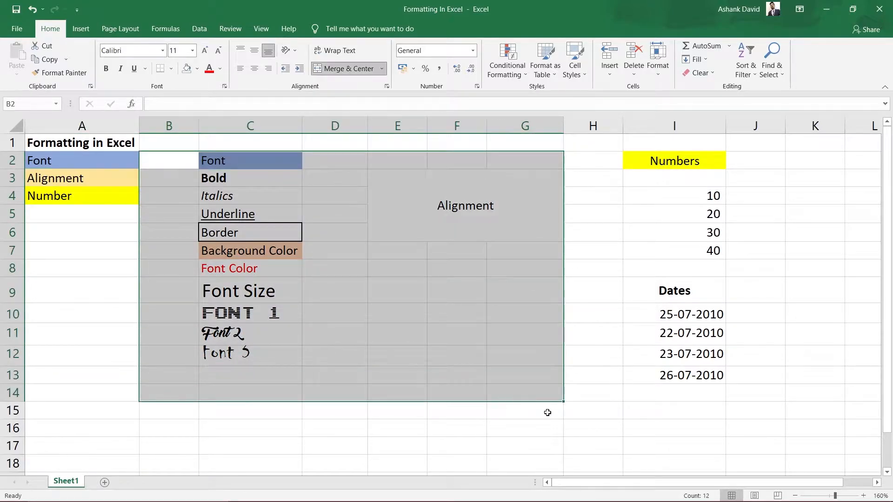
left_click(566, 442)
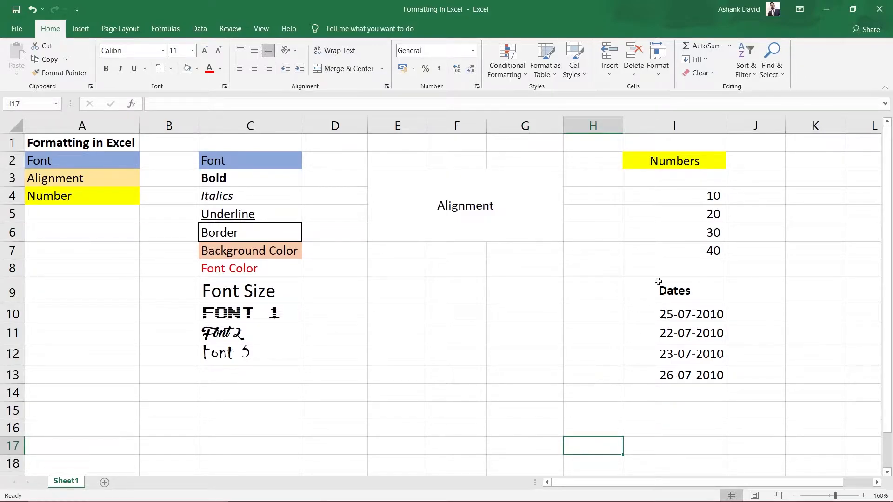
left_click_drag(681, 164, 683, 392)
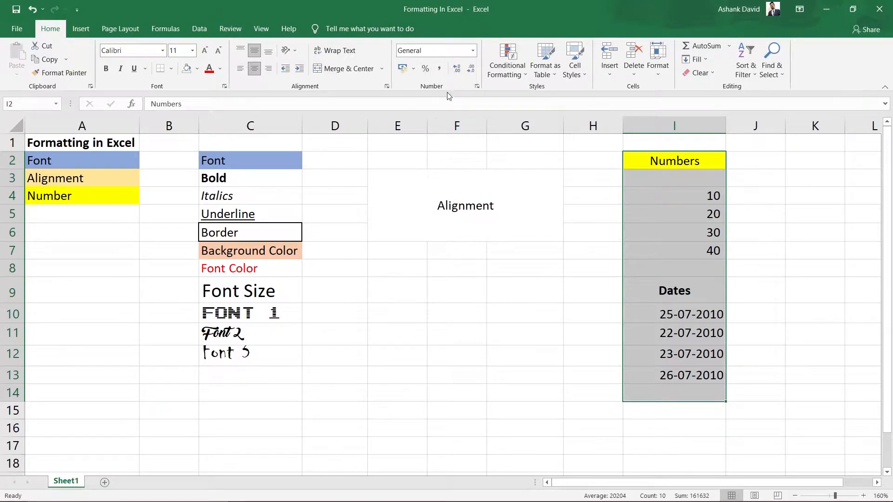
left_click(80, 29)
left_click(56, 35)
left_click(674, 197)
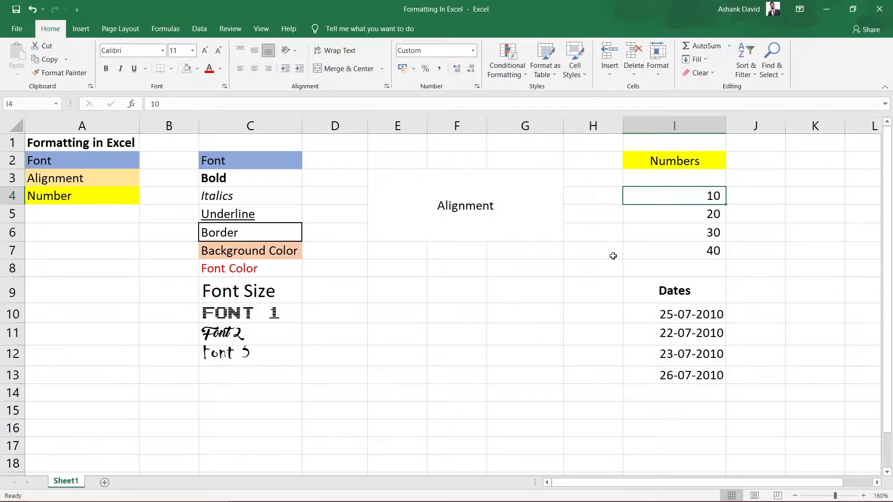
left_click_drag(681, 197, 680, 255)
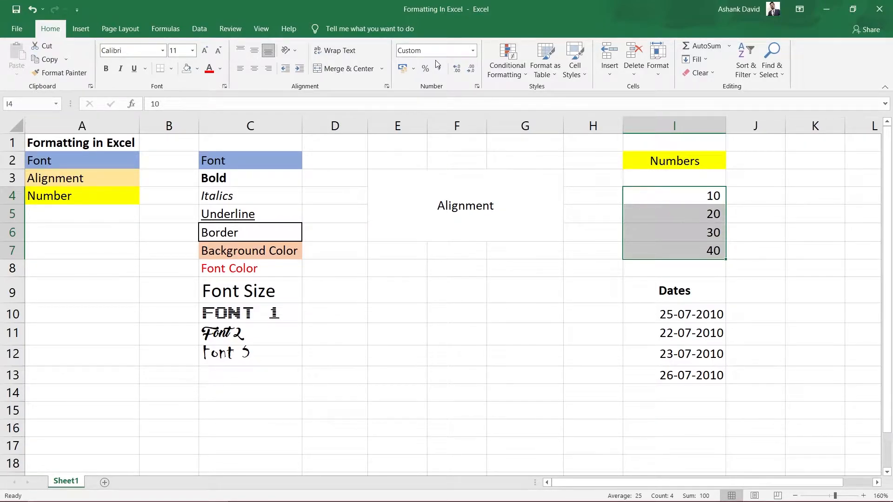
left_click(660, 228)
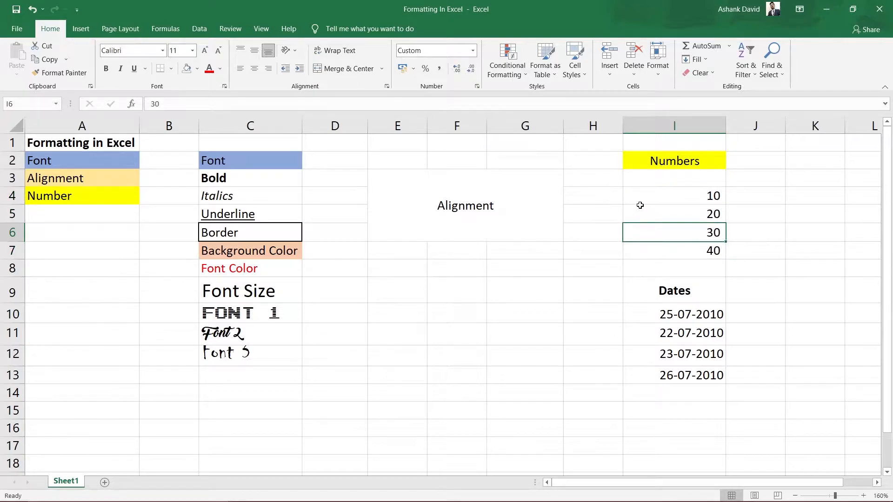
left_click(576, 233)
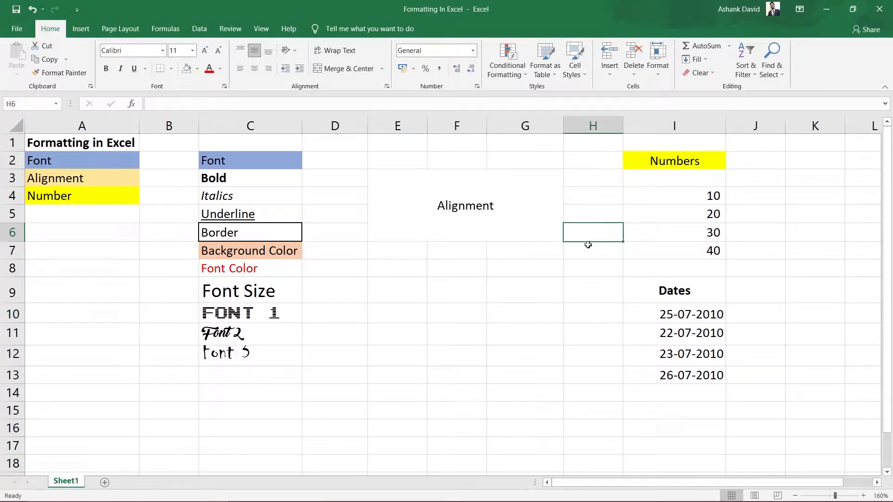
left_click(672, 201)
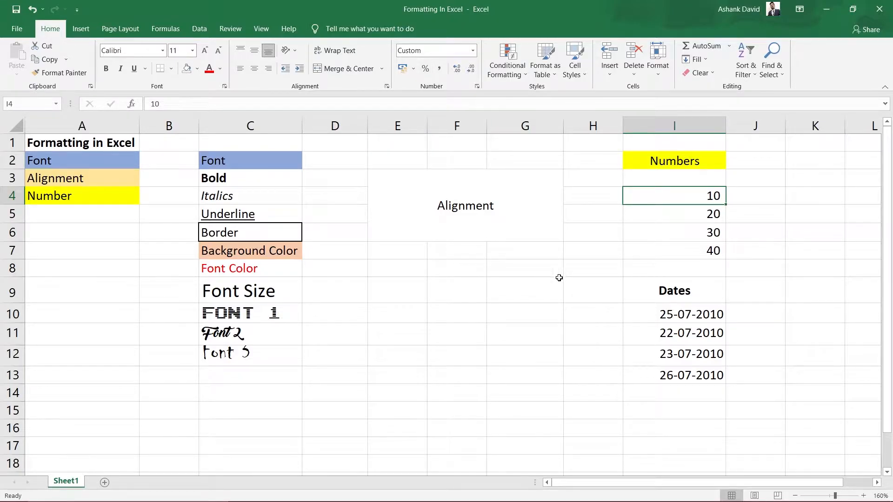
left_click(445, 358)
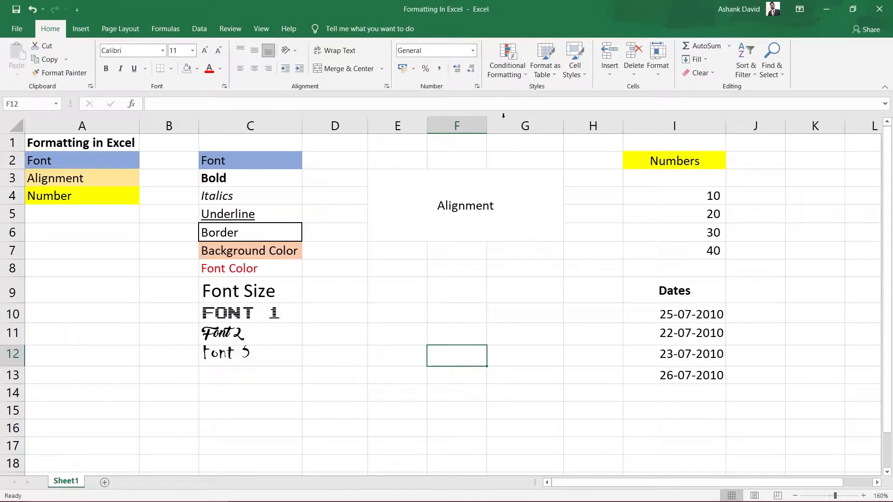
Step: Format the first value under Numbers, cell I4, as Number and after that as Currency
left_click(697, 198)
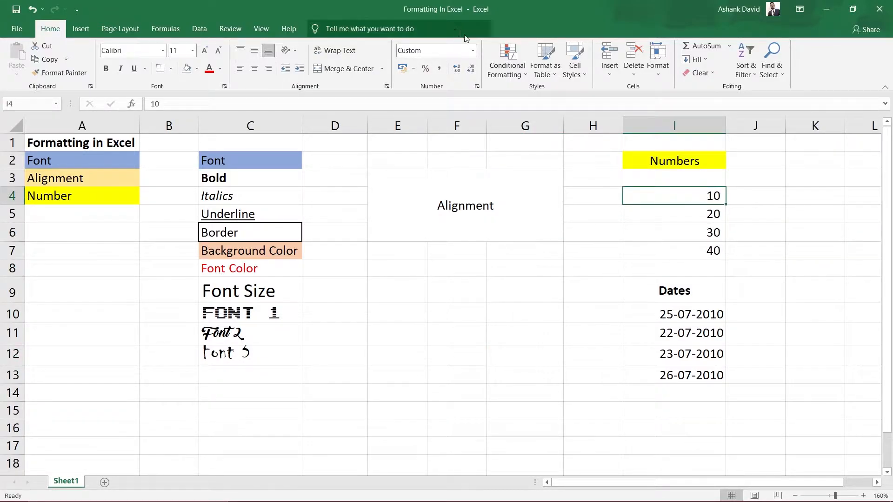
left_click(471, 51)
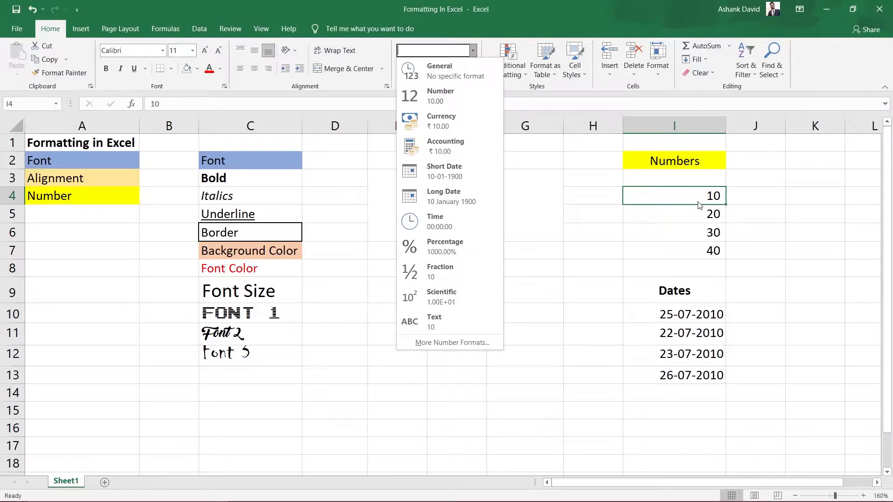
left_click(434, 100)
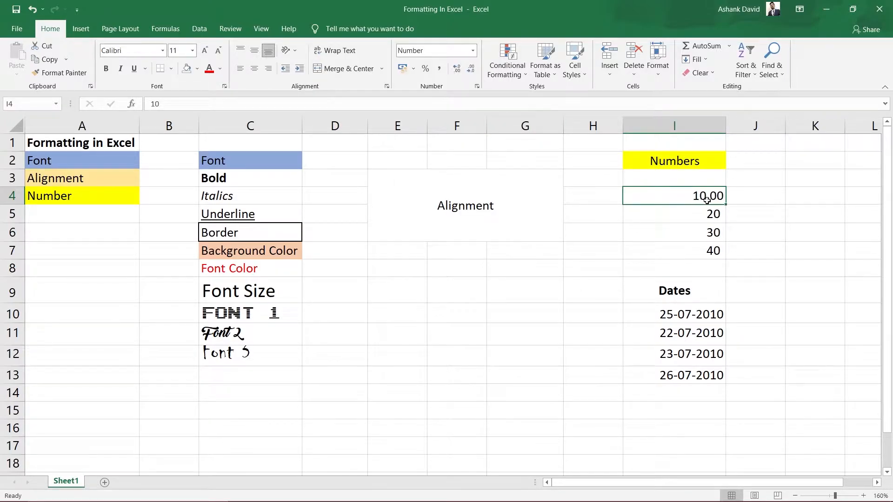
left_click(472, 51)
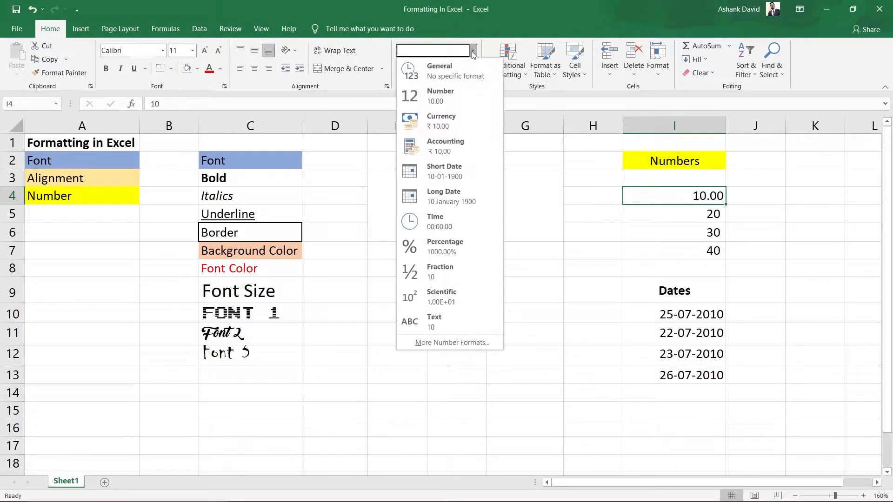
left_click(448, 124)
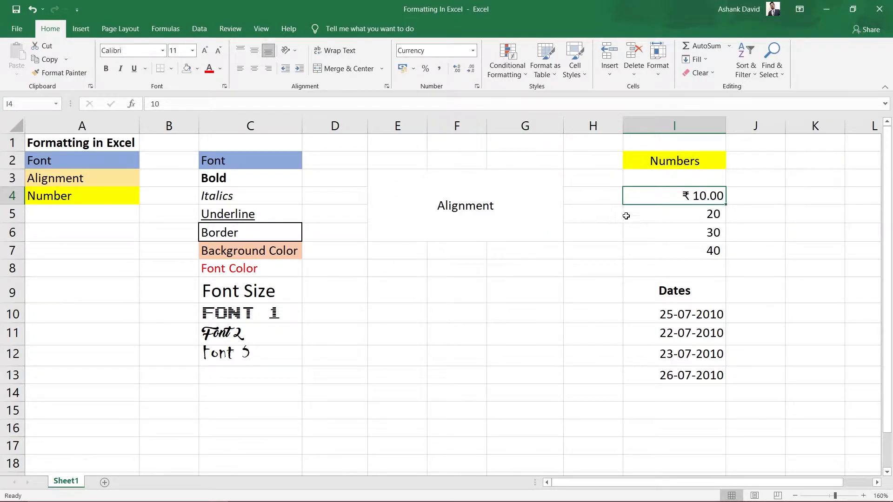
Step: Compare the Accounting and Currency formats on cell I4 by alternating between them, ending with Accounting
left_click(473, 50)
left_click(456, 152)
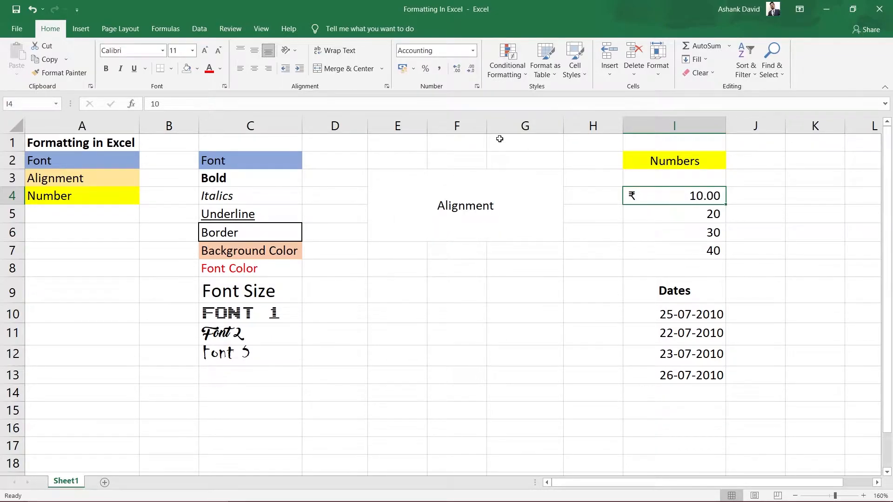
left_click(473, 50)
left_click(446, 117)
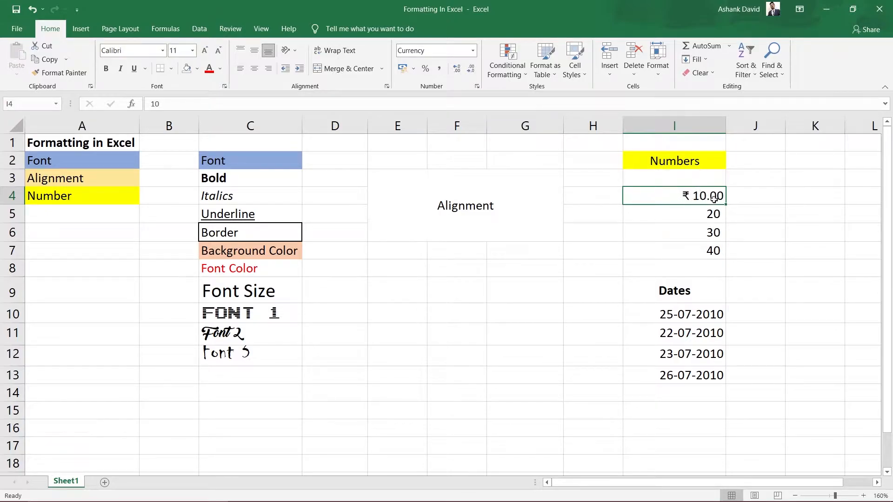
left_click(473, 51)
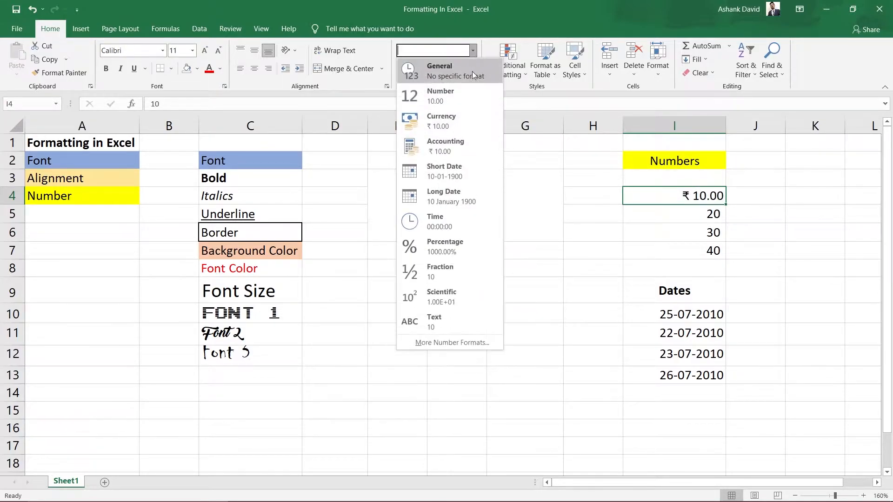
left_click(461, 152)
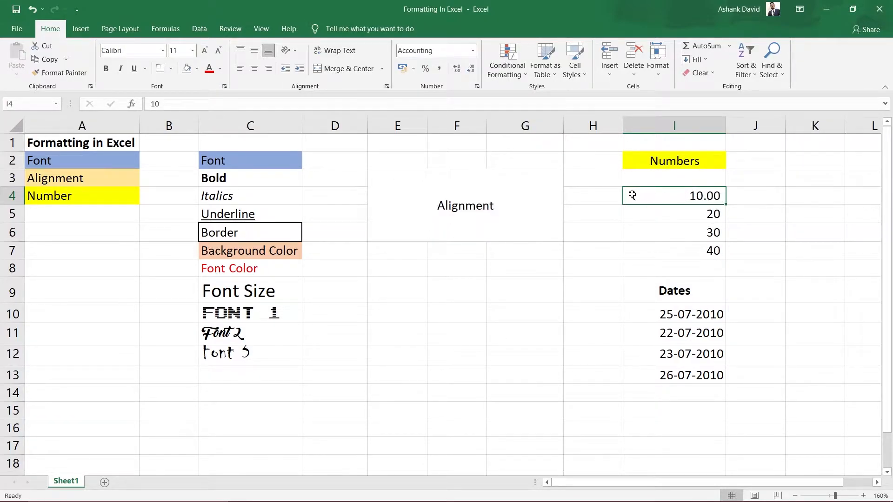
Step: Apply the Short Date format to cell I4, followed by the Long Date format
left_click(472, 51)
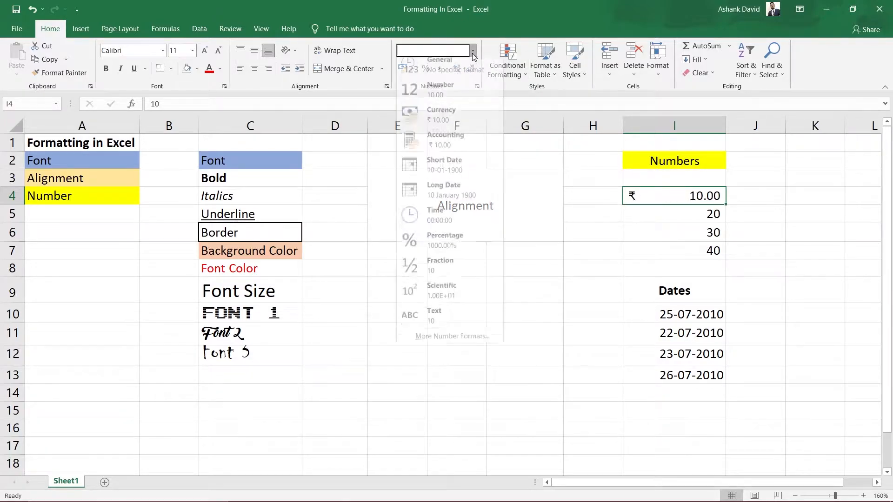
left_click(453, 175)
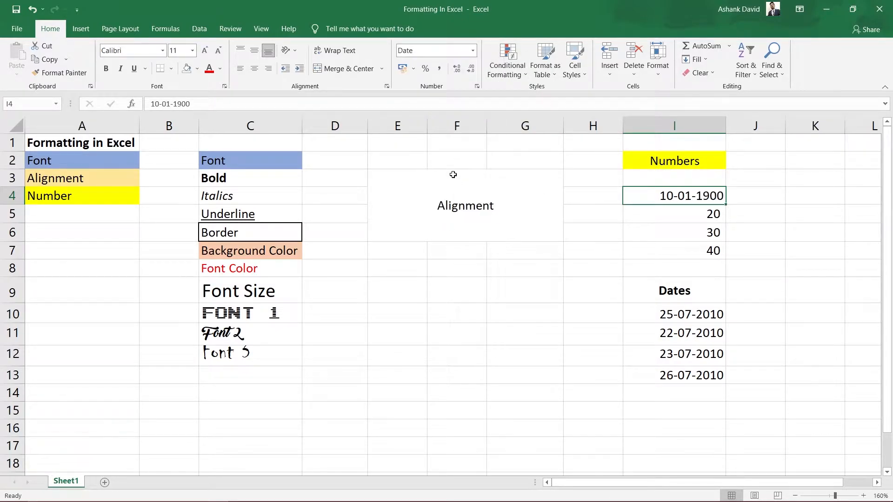
left_click(476, 47)
left_click(445, 190)
Step: Apply the Time format to cell I4, followed by the Percentage format
left_click(473, 51)
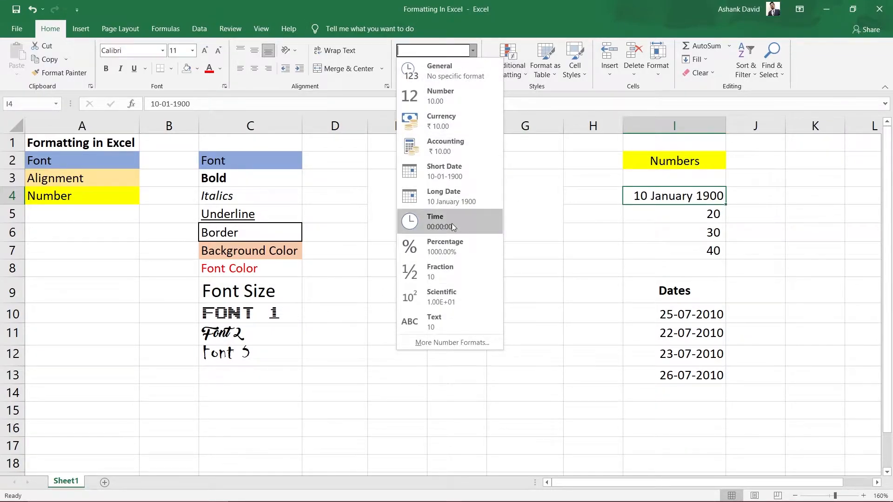
left_click(451, 224)
left_click(472, 51)
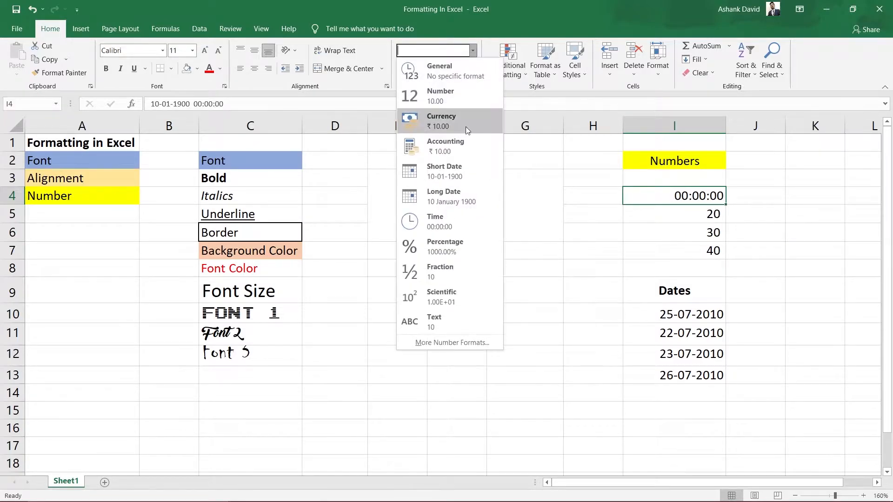
left_click(462, 241)
Step: Apply the Fraction format to cell I4, followed by the Scientific format
left_click(472, 51)
left_click(448, 267)
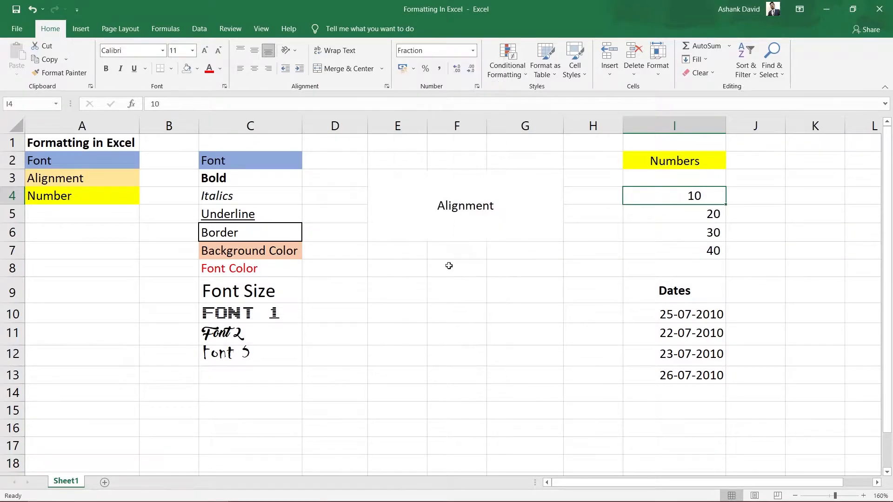
left_click(473, 51)
left_click(431, 297)
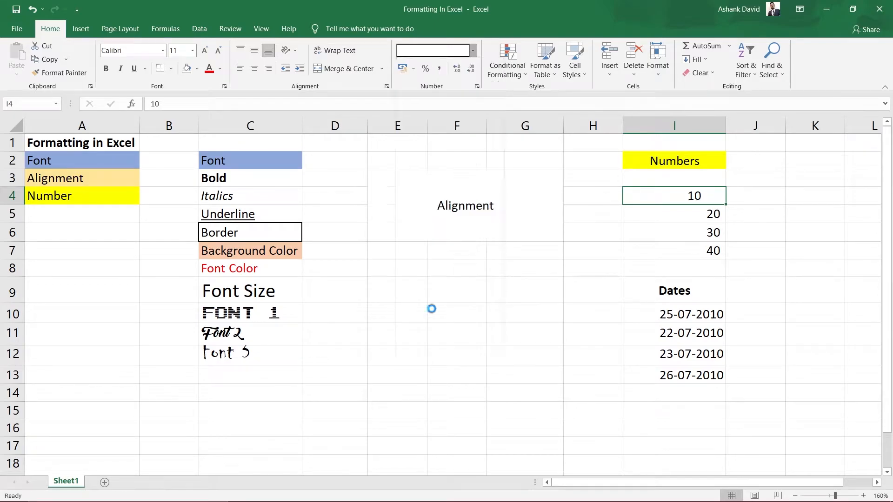
Step: Format cell I4 as Text and return it to the General number format
left_click(473, 51)
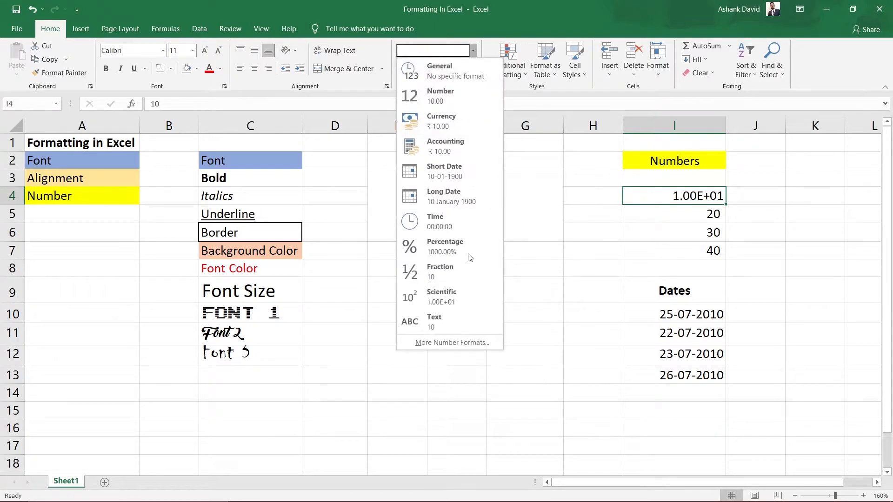
left_click(468, 321)
left_click(473, 50)
left_click(432, 72)
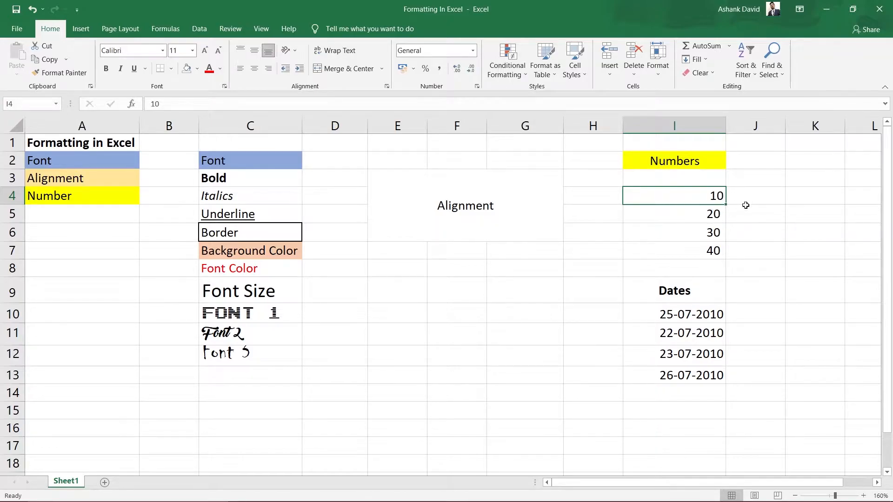
Step: Give cell I4 the ₹ English (India) accounting format, followed by $ English (United States)
left_click(709, 227)
left_click(702, 197)
left_click(414, 69)
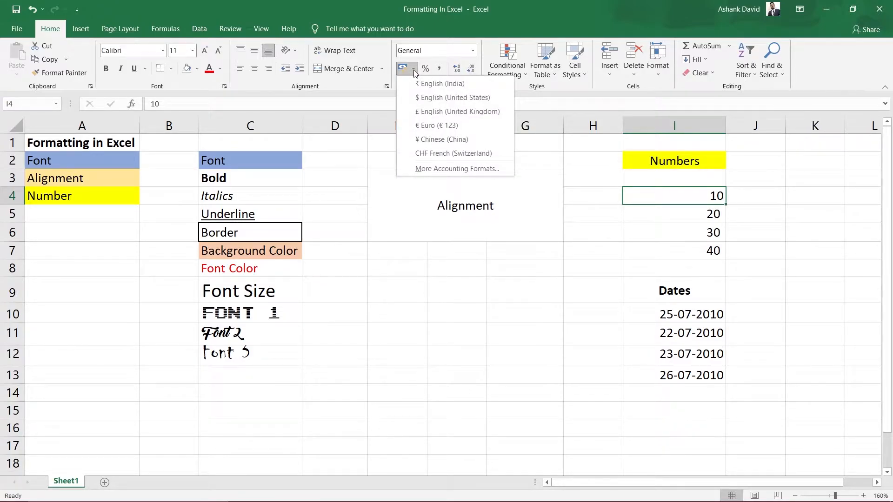
left_click(431, 87)
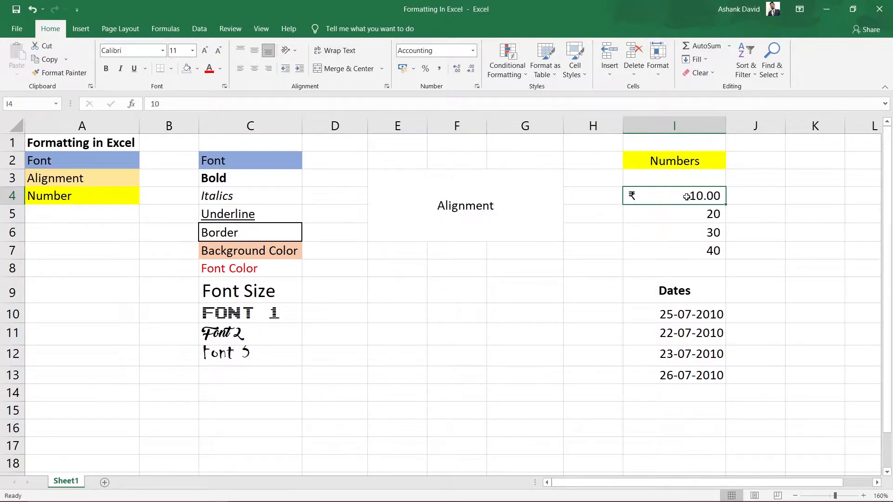
left_click(413, 69)
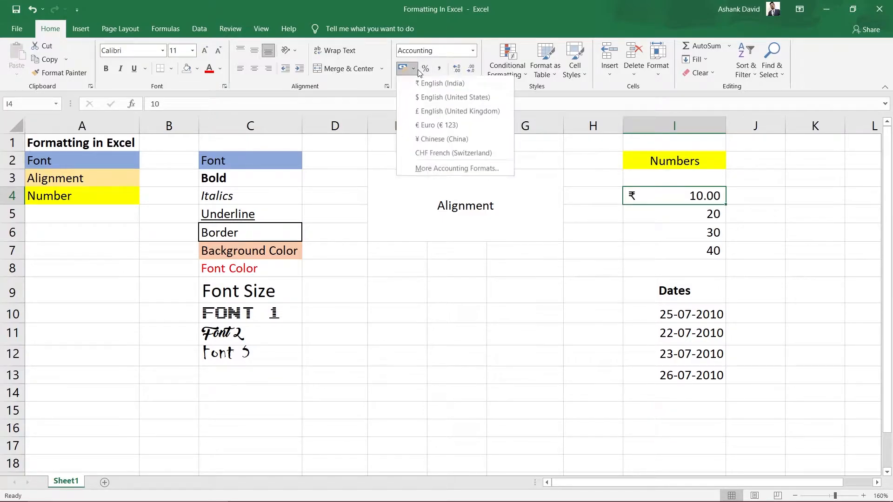
left_click(429, 98)
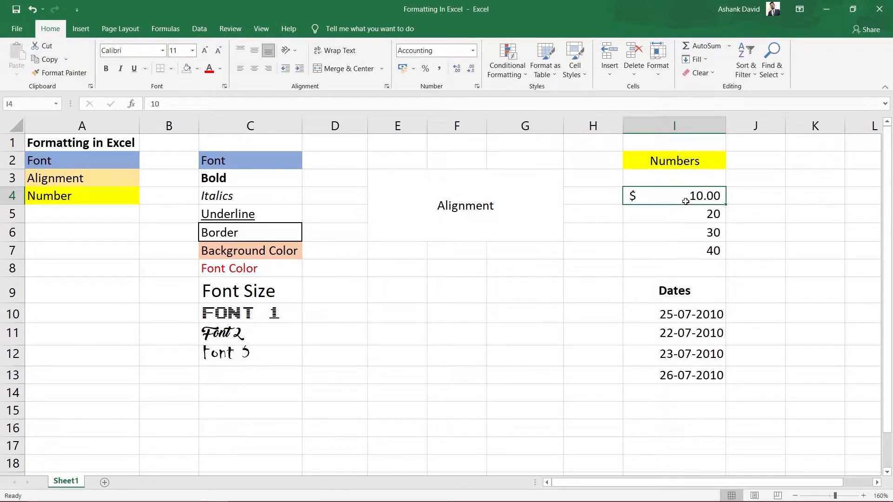
Step: Change the accounting format of cell I4 to £ English (United Kingdom) and from there to ¥ Chinese (China)
left_click(412, 69)
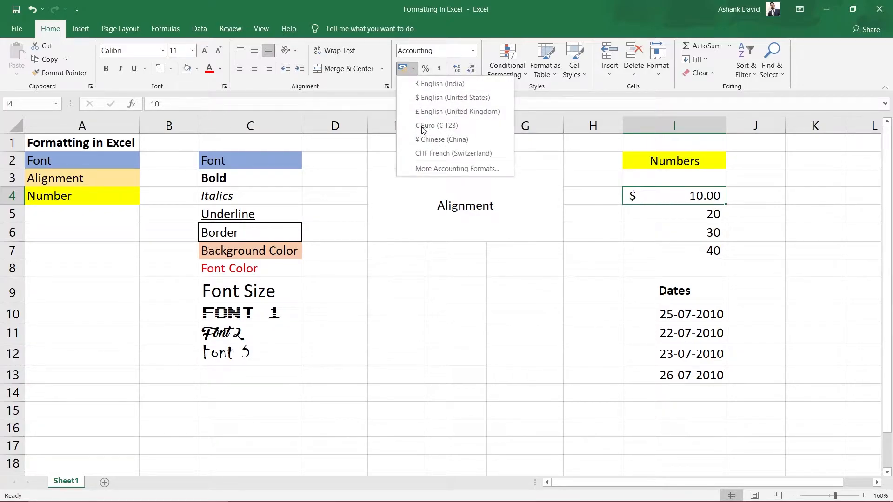
left_click(432, 113)
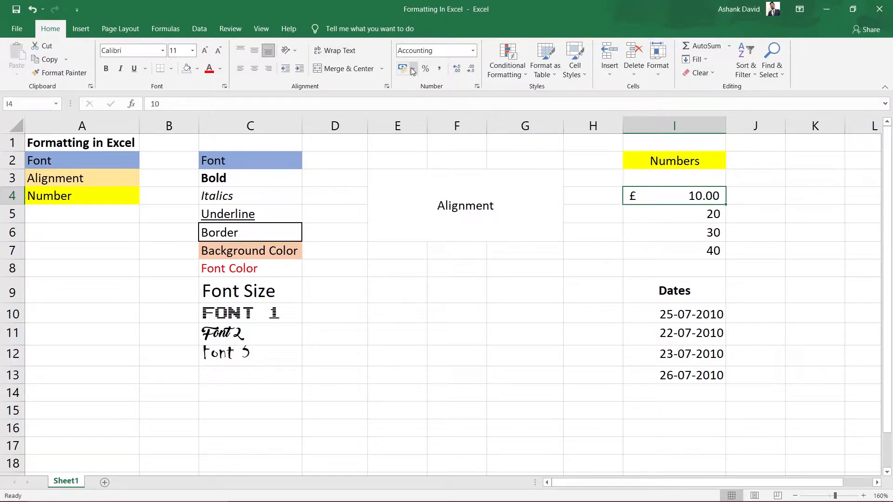
left_click(413, 69)
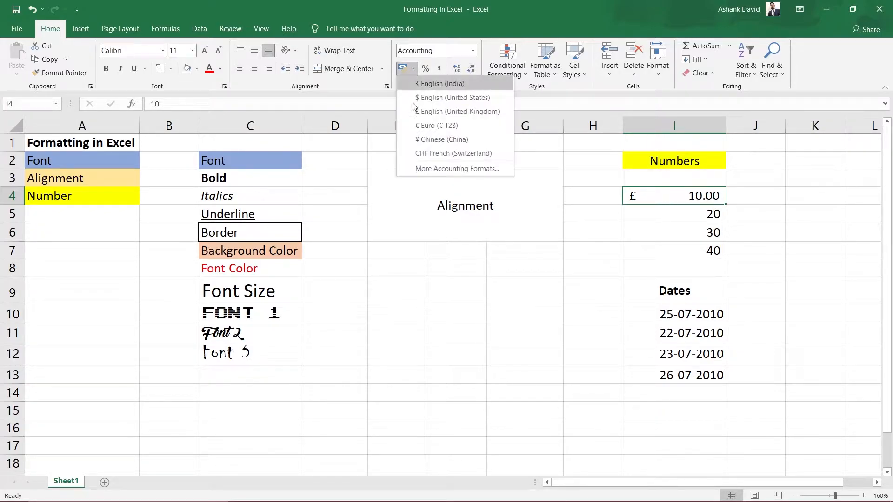
left_click(434, 140)
Step: Change the accounting format of cell I4 to CHF French (Switzerland) and from there to ₹ English (India)
left_click(412, 68)
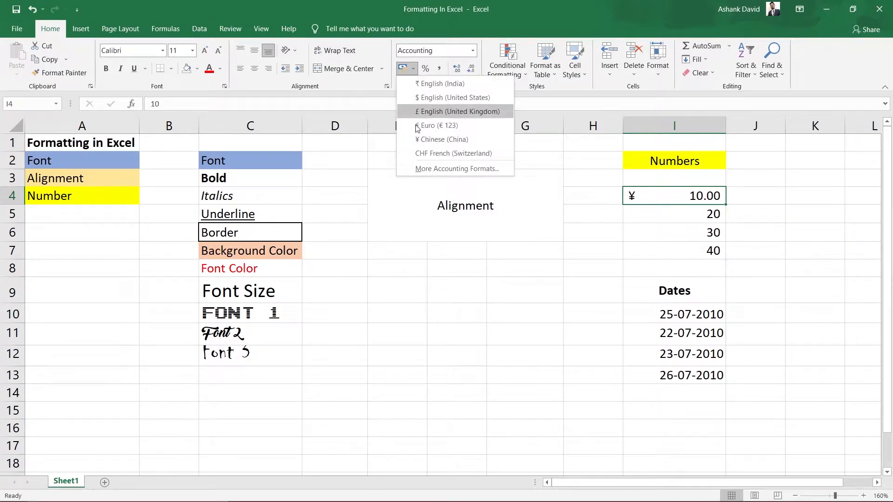
left_click(435, 153)
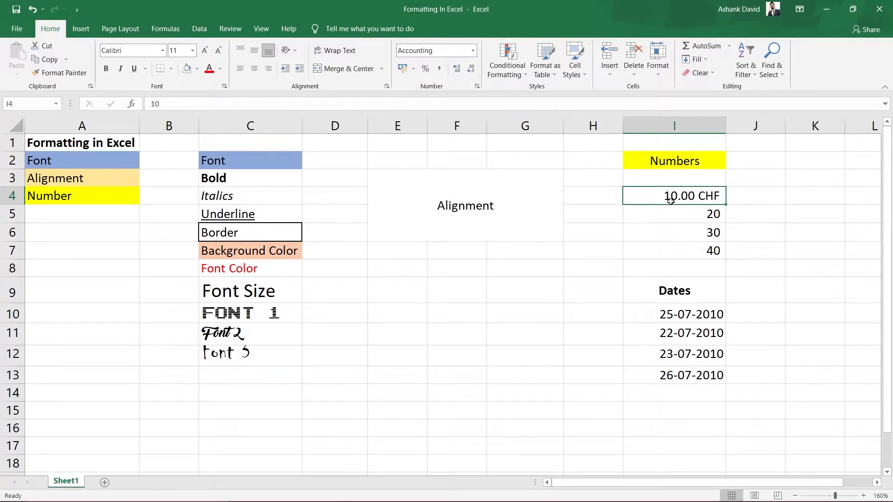
left_click(414, 70)
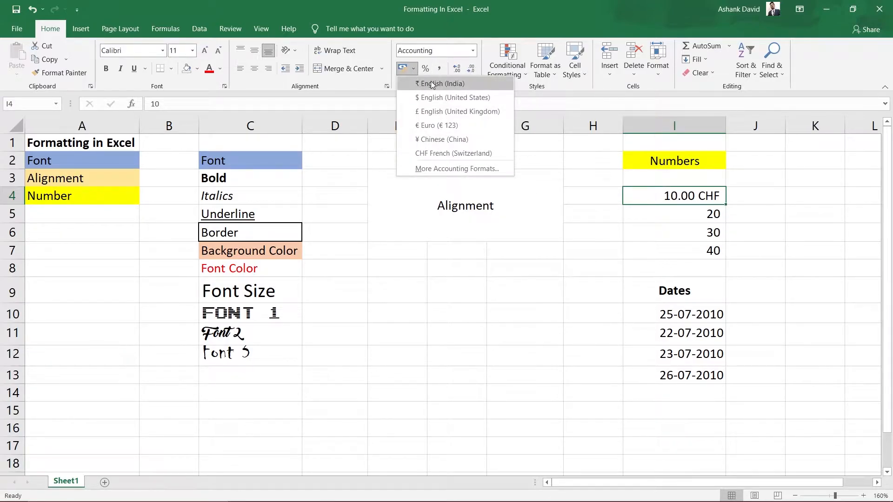
left_click(435, 84)
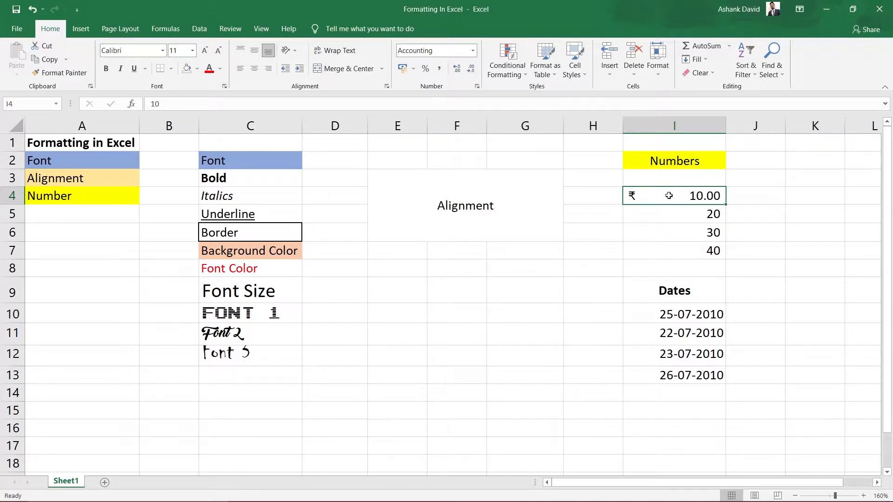
Step: Return cell I4 to the General number format and look over the available number formats
left_click(473, 50)
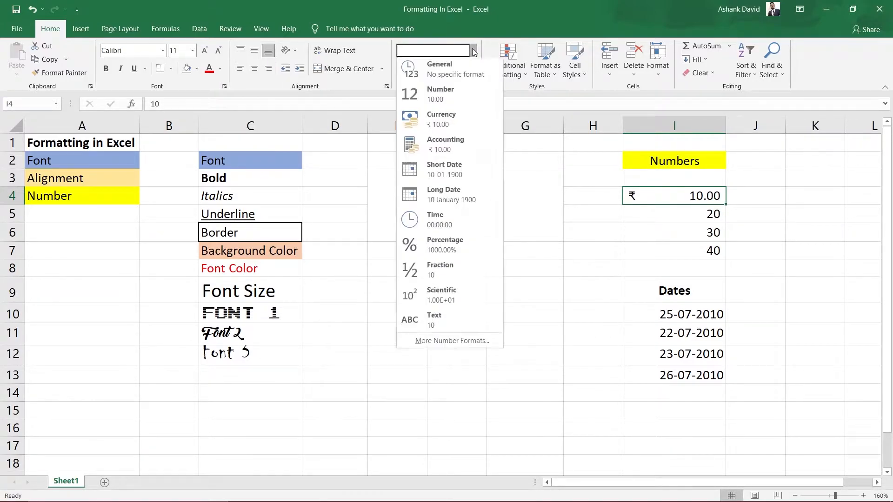
left_click(445, 77)
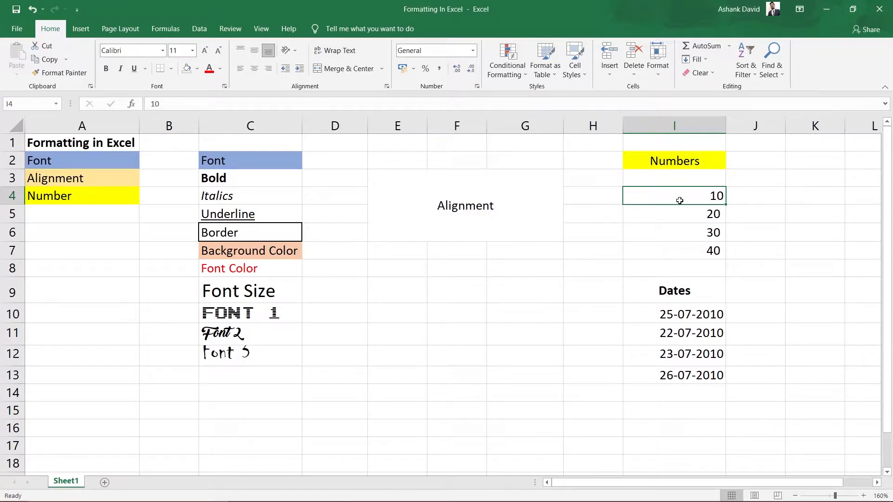
left_click(472, 50)
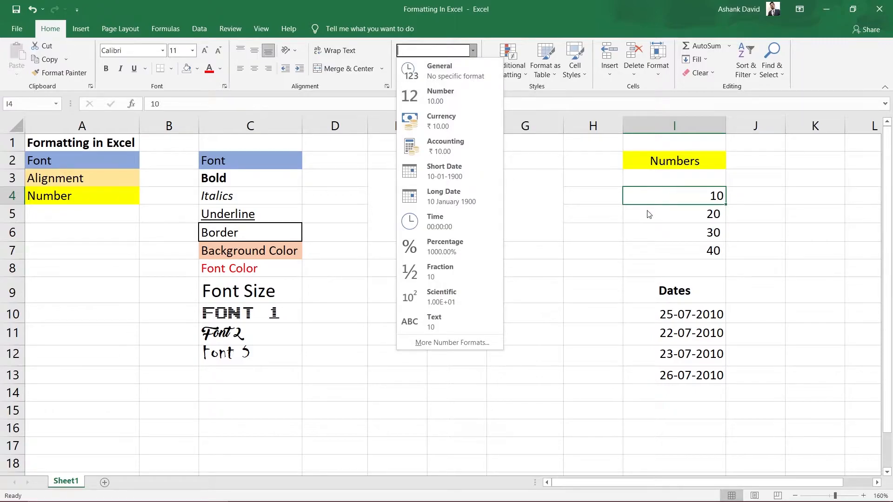
left_click(563, 182)
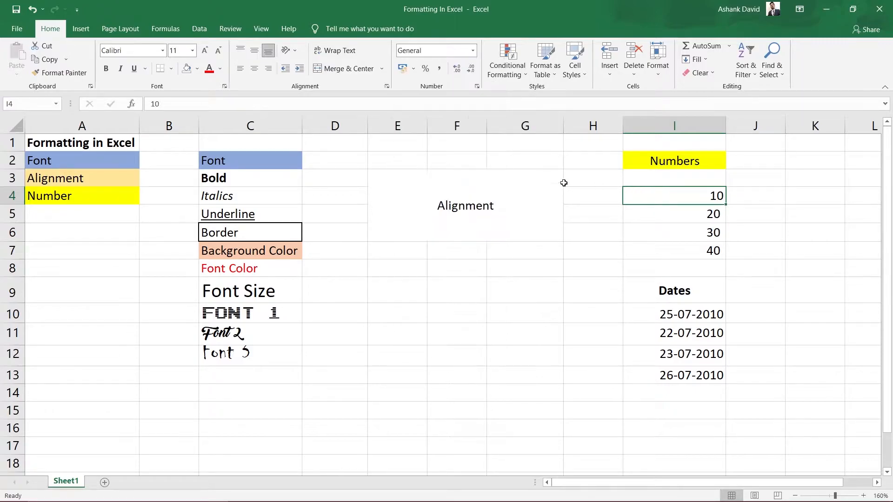
Step: Apply the Percent Style to cell I4 and set it back to General
left_click(424, 70)
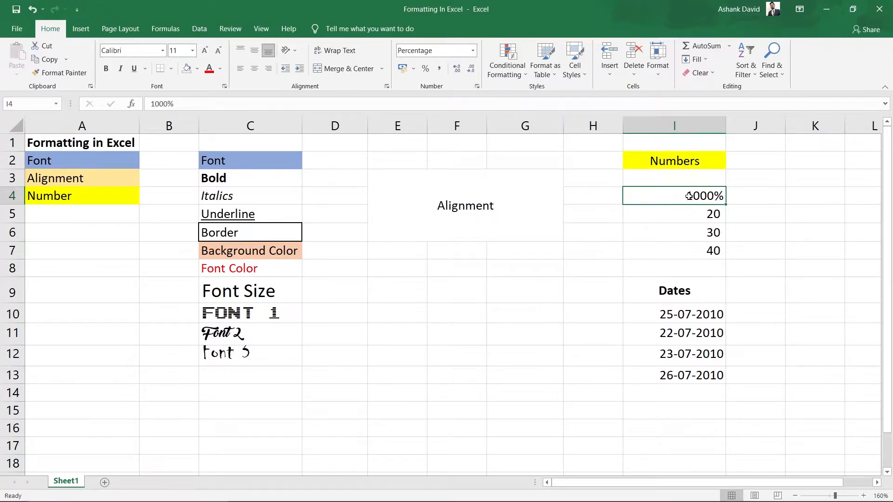
left_click(472, 51)
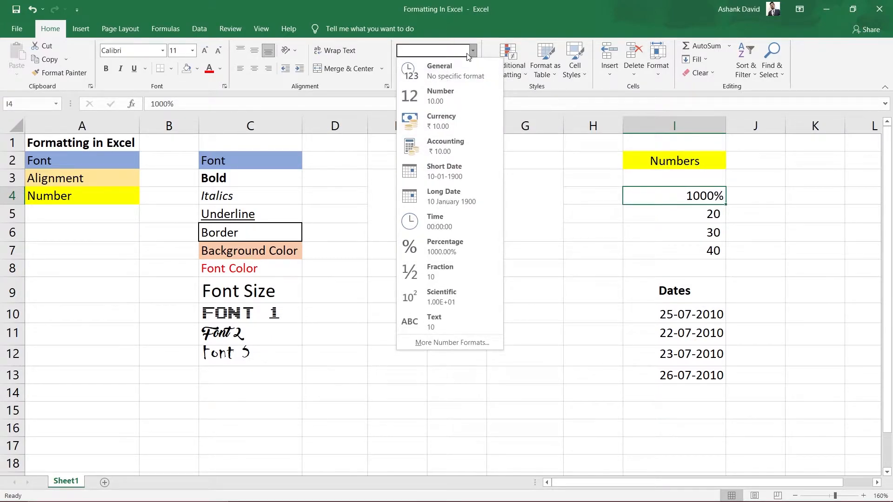
left_click(438, 71)
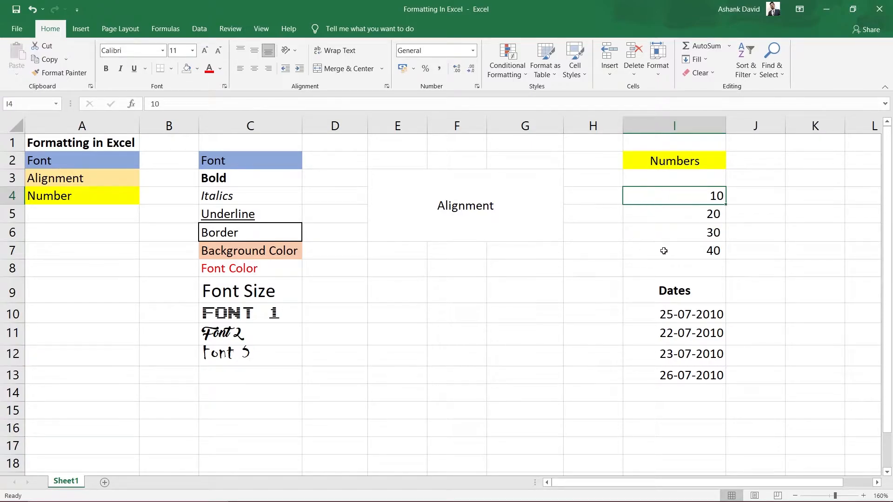
Step: Apply the Percent Style to the number cells I4:I7 and return them to the General format
left_click_drag(646, 194, 645, 252)
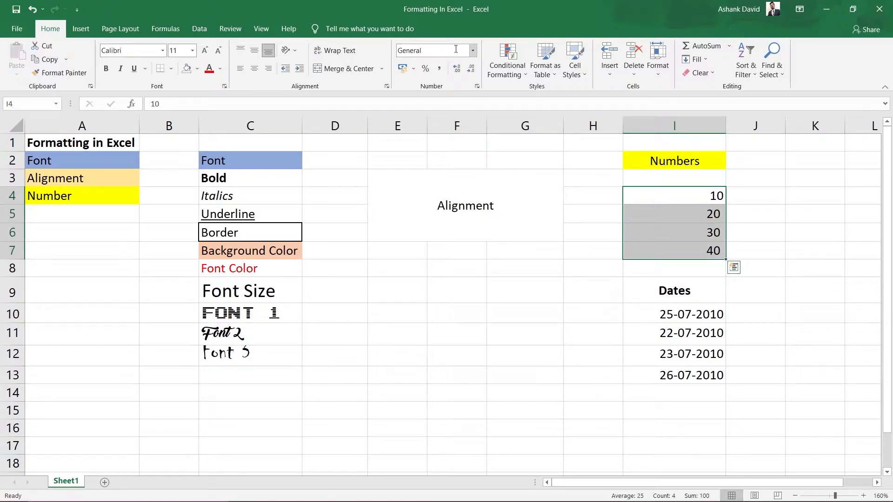
left_click(425, 69)
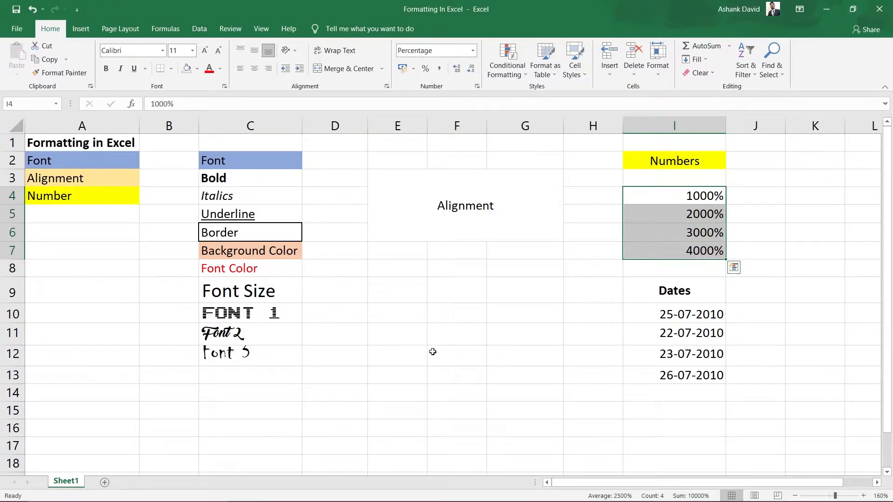
left_click(472, 50)
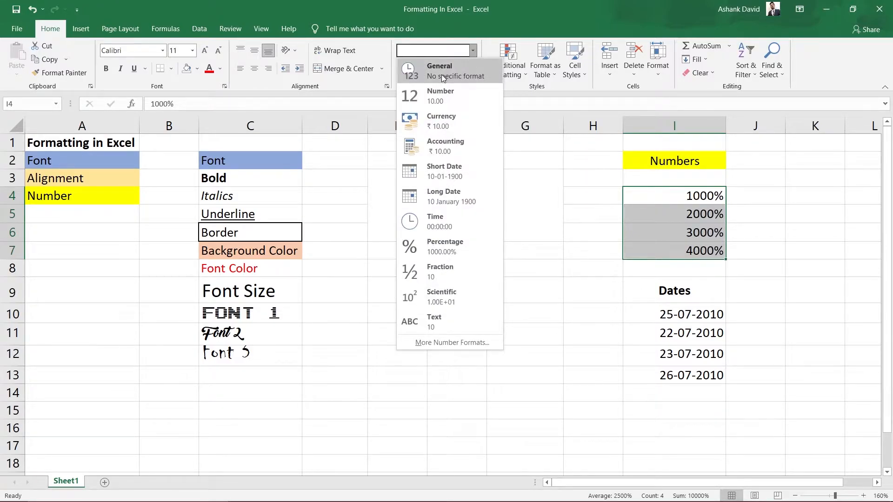
left_click(442, 74)
Step: Format cells I4:I7 successively as Long Date, Time and Percentage
left_click(472, 50)
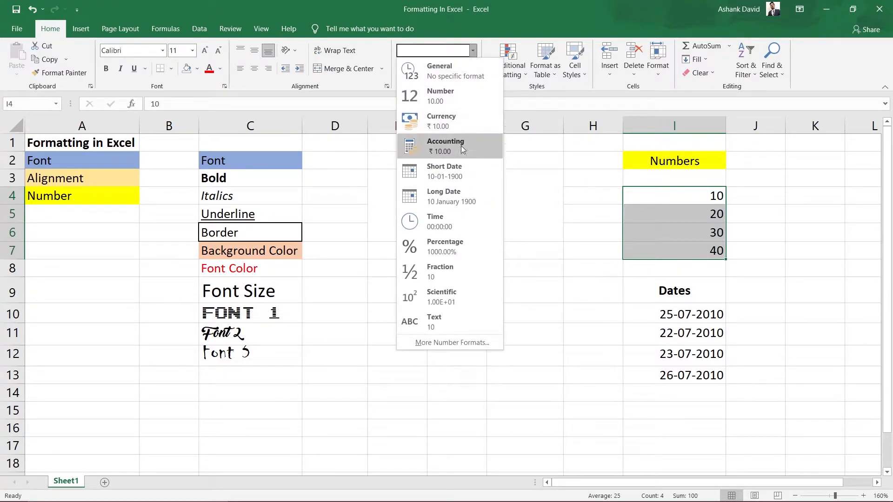
left_click(429, 207)
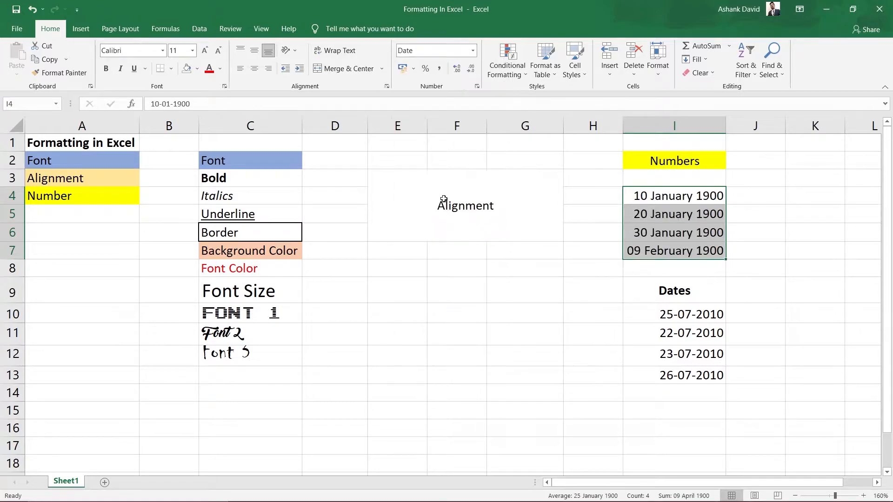
left_click(473, 51)
left_click(437, 228)
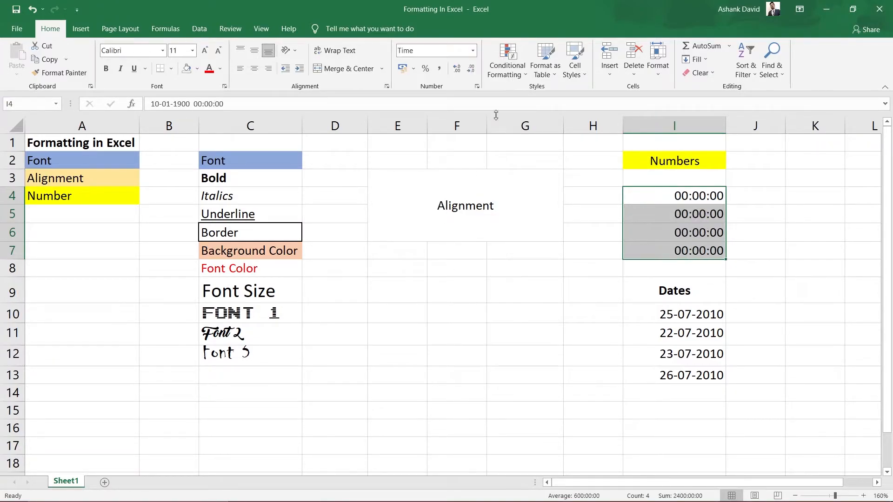
left_click(472, 51)
left_click(428, 255)
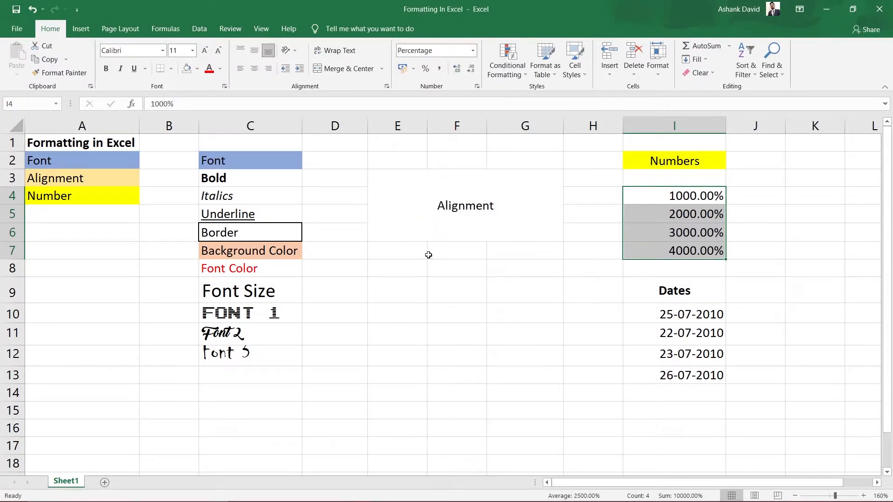
Step: Apply the Fraction format to cells I4:I7 and restore the General format
left_click(473, 51)
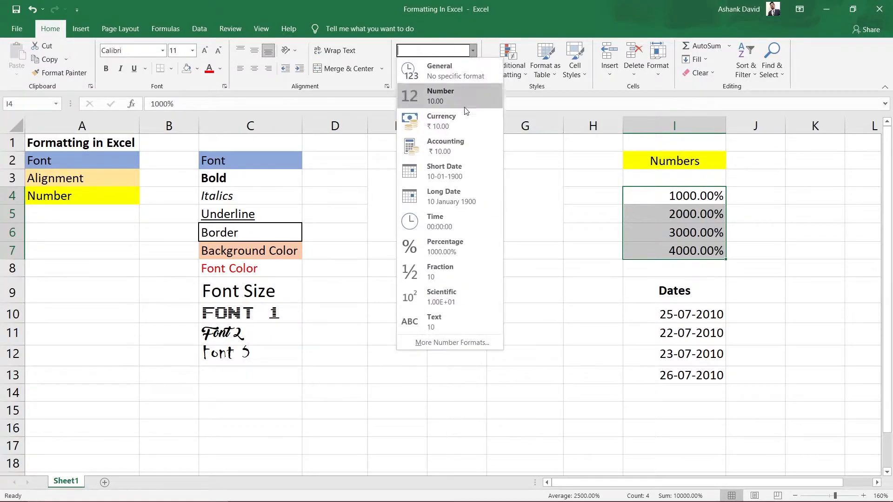
left_click(442, 271)
left_click(472, 50)
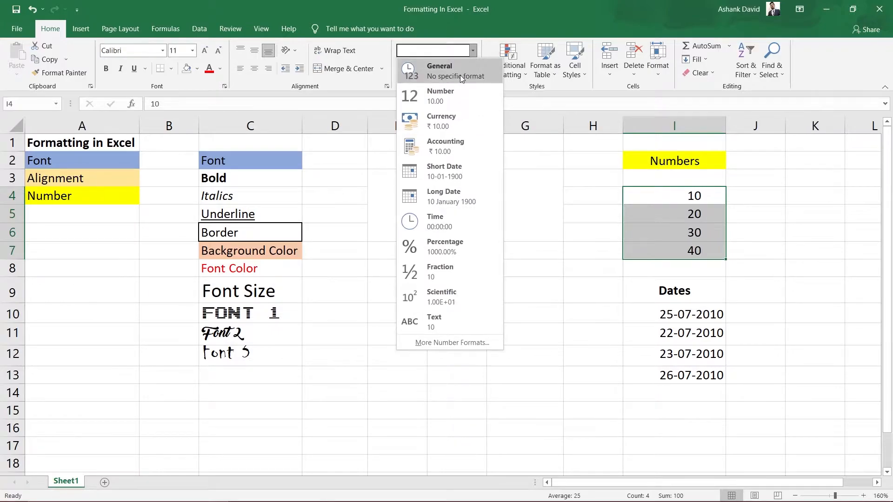
left_click(459, 75)
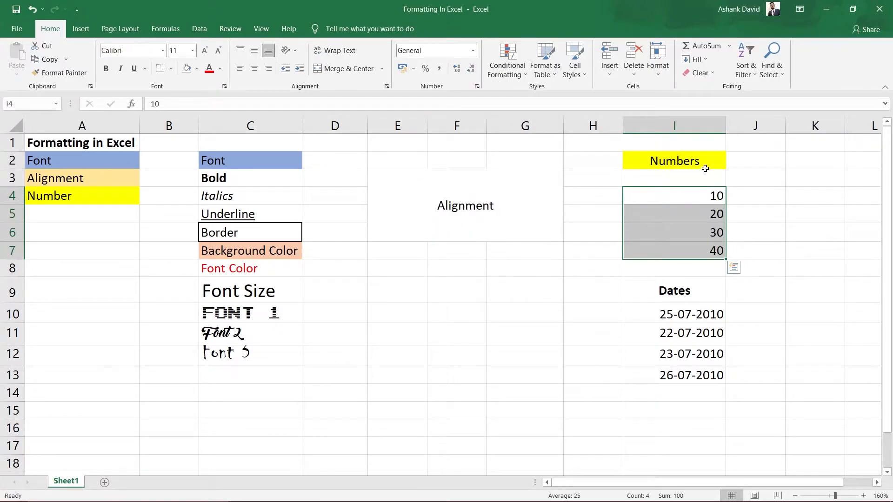
Step: Give cells I4:I7 the Comma Style thousands separator format and revert them to General
left_click(438, 71)
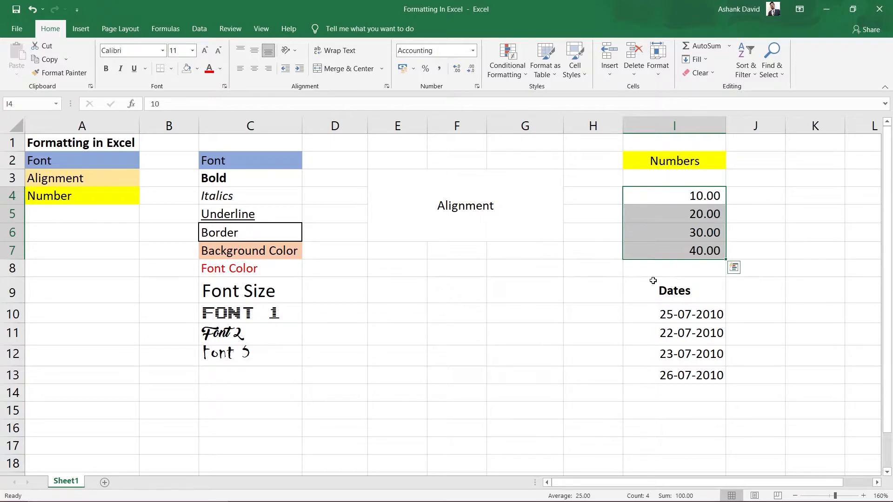
left_click(473, 52)
left_click(423, 70)
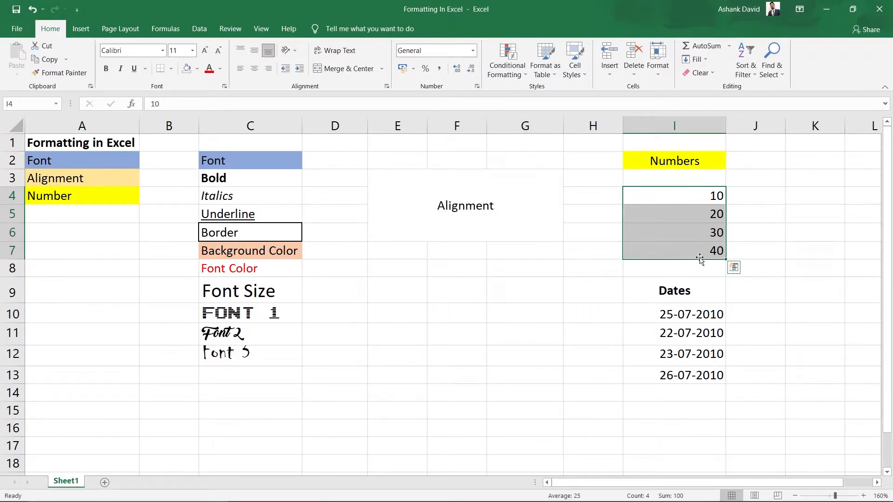
Step: Increase the decimals shown in cells I4:I7 to six places
left_click(700, 199)
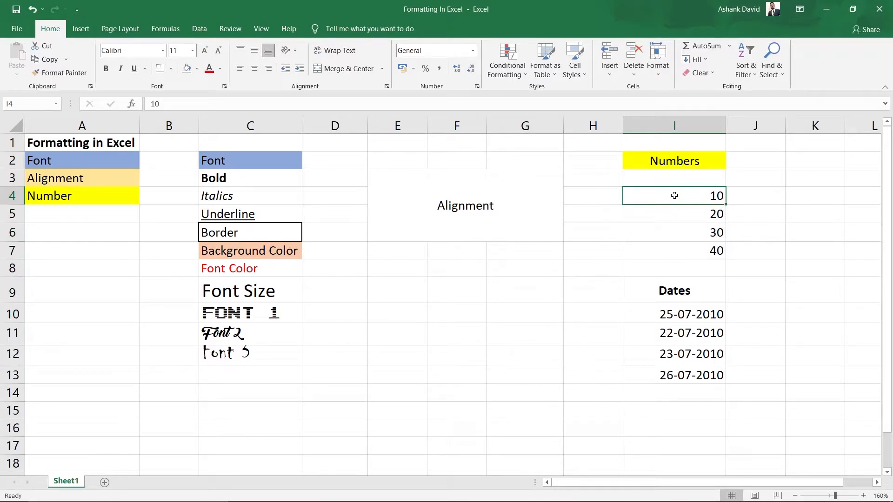
left_click_drag(656, 196, 676, 258)
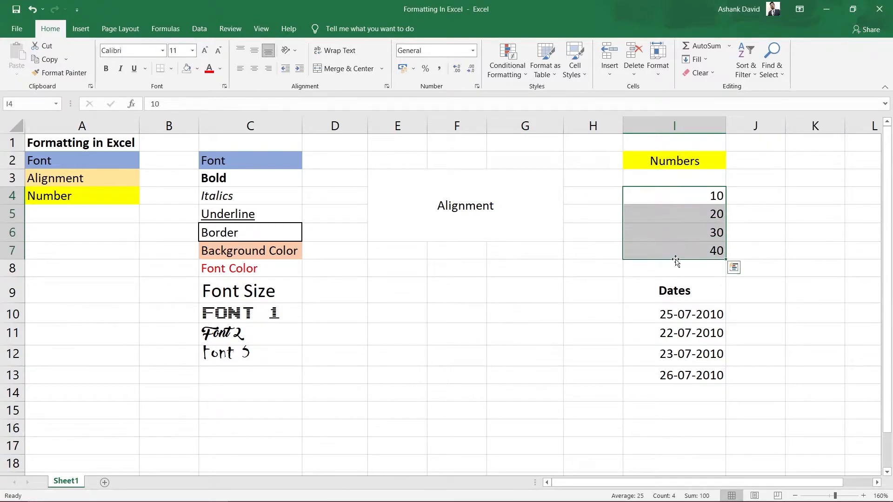
left_click(456, 71)
left_click(457, 71)
left_click(456, 71)
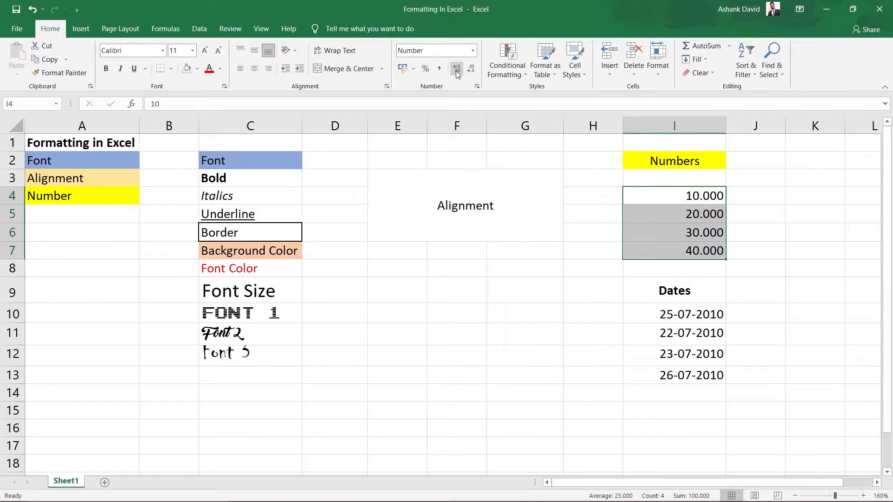
left_click(456, 71)
left_click(456, 71)
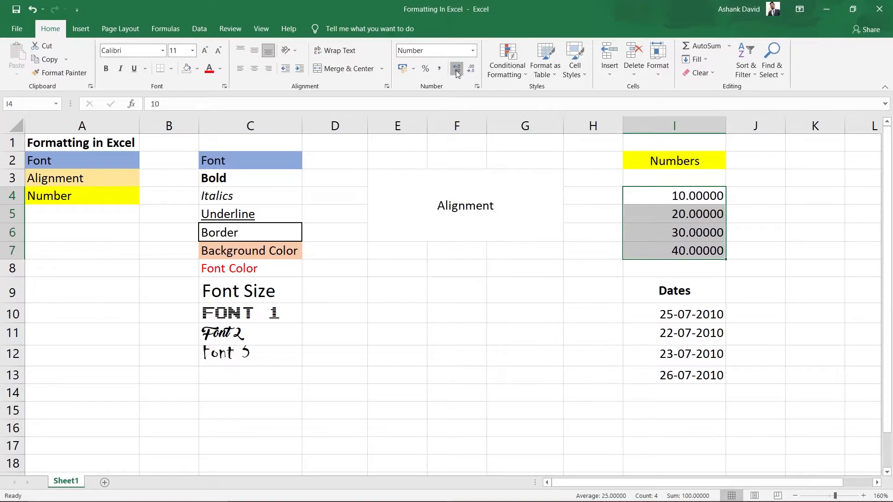
left_click(456, 71)
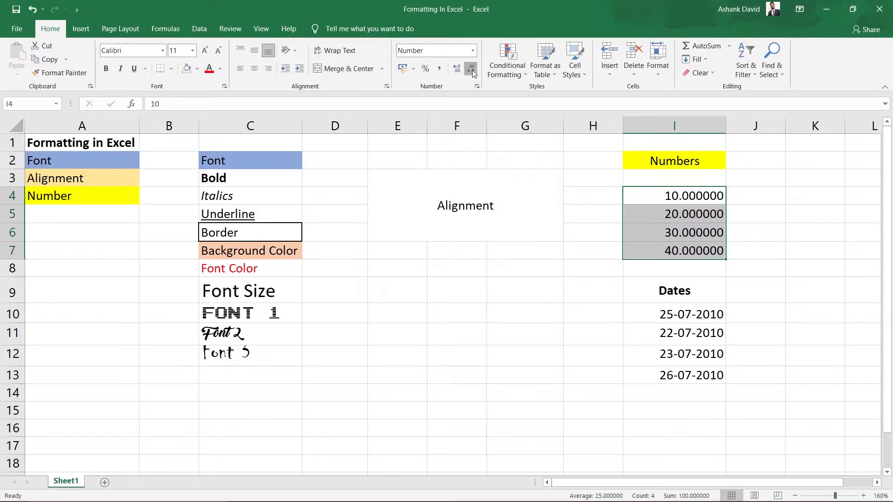
Step: Decrease the decimals of cells I4:I7 until they show whole numbers
left_click(471, 69)
left_click(471, 69)
left_click(471, 69)
left_click(471, 69)
left_click(471, 70)
left_click(471, 70)
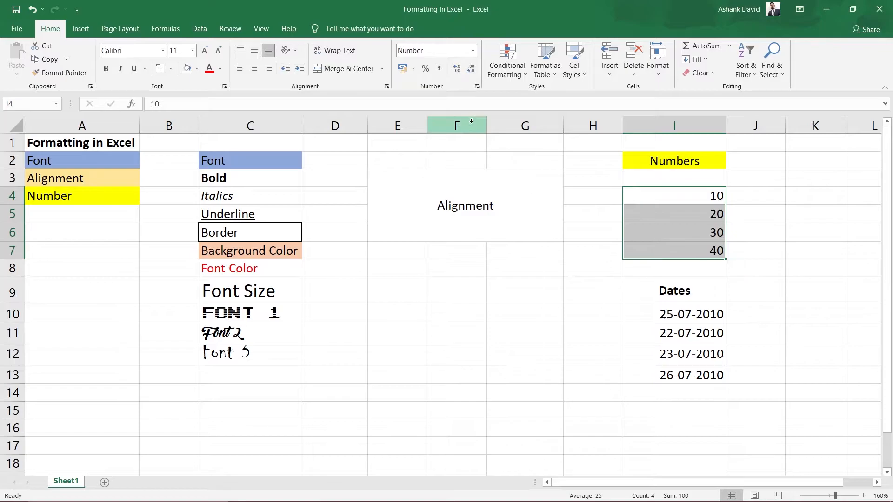
Step: Add two decimal places to cells I4:I7 and remove them again
left_click(455, 68)
left_click(455, 69)
left_click(455, 69)
left_click(471, 70)
left_click(470, 70)
left_click(471, 70)
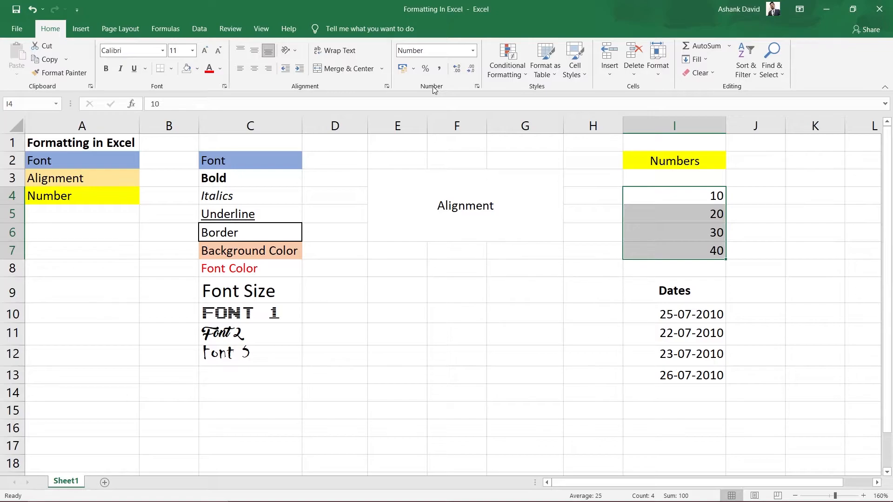
Step: Examine the number and alignment settings in Format Cells for I4:I7, ending on the number settings
left_click(477, 87)
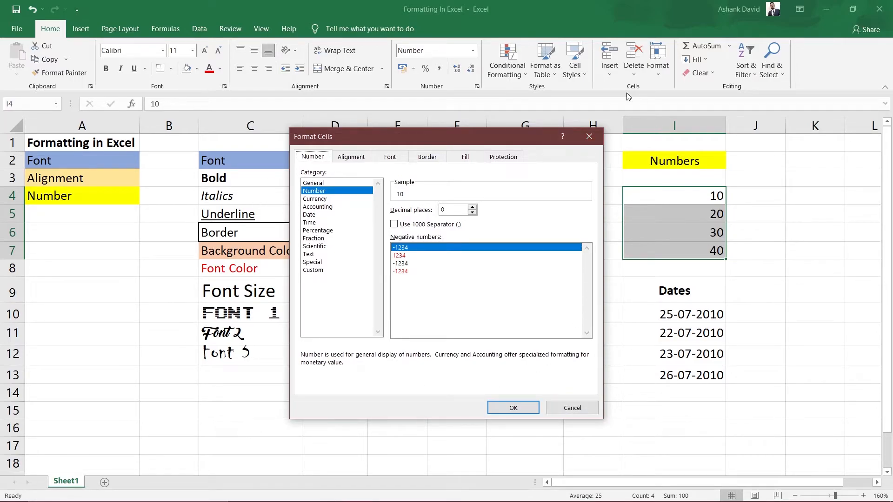
left_click(588, 138)
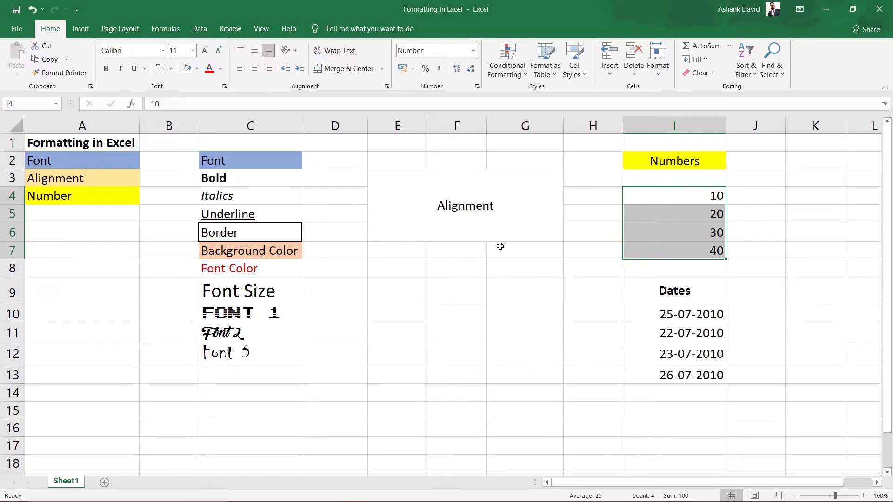
left_click(386, 86)
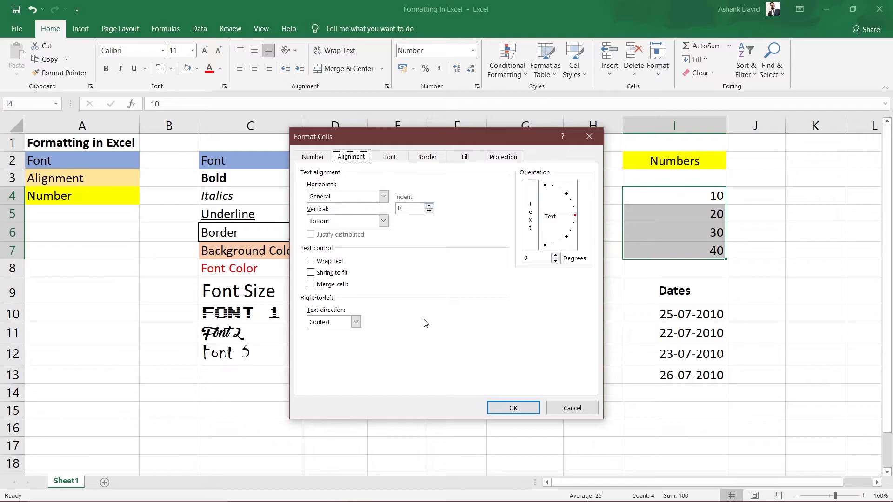
left_click(589, 136)
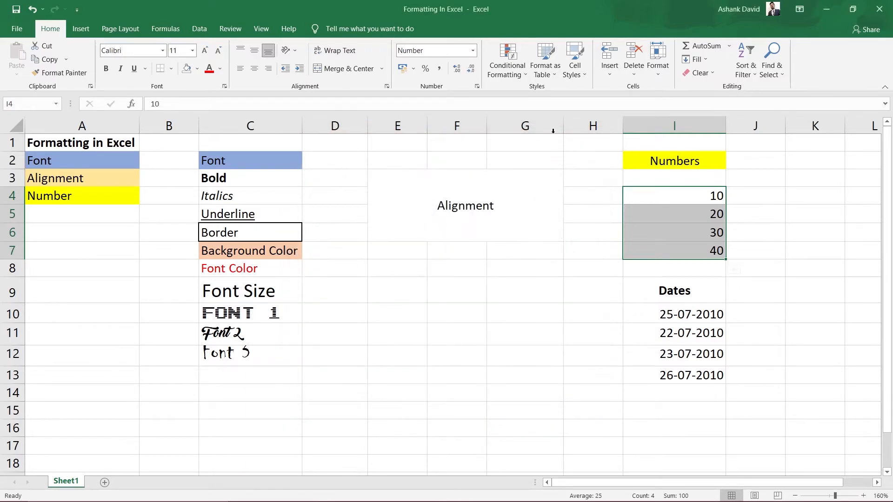
left_click(477, 88)
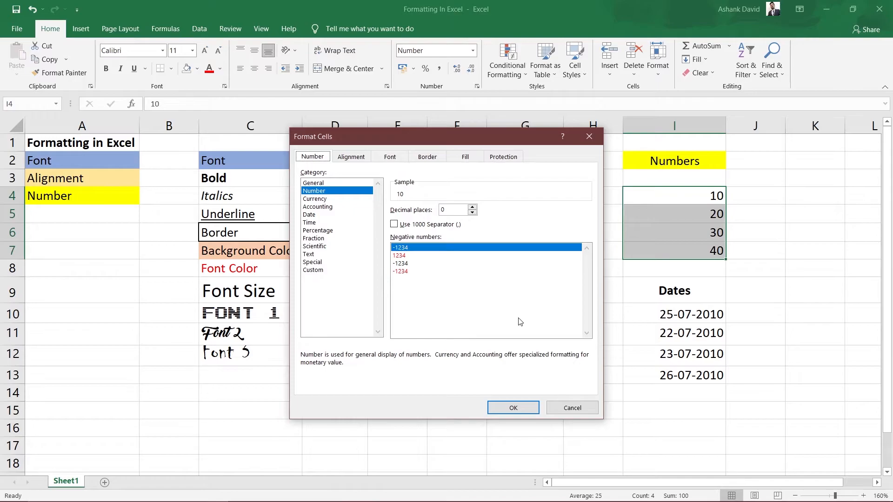
Step: Reopen the Format Cells settings for I4:I7 in different ways, closing them each time without making changes
left_click(572, 408)
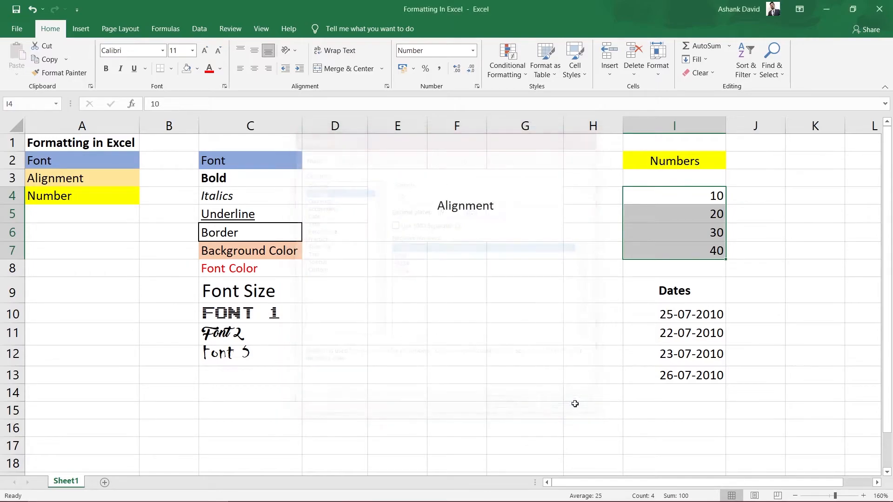
left_click(478, 87)
left_click(571, 408)
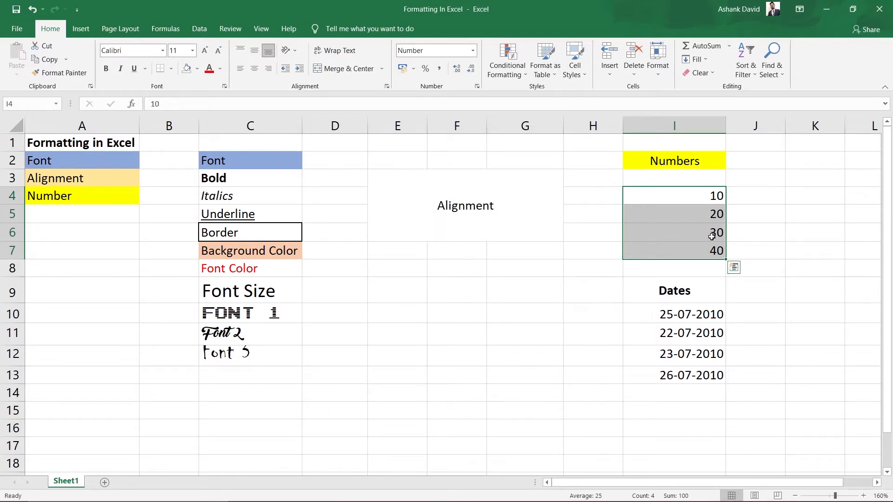
key("ctrl+1")
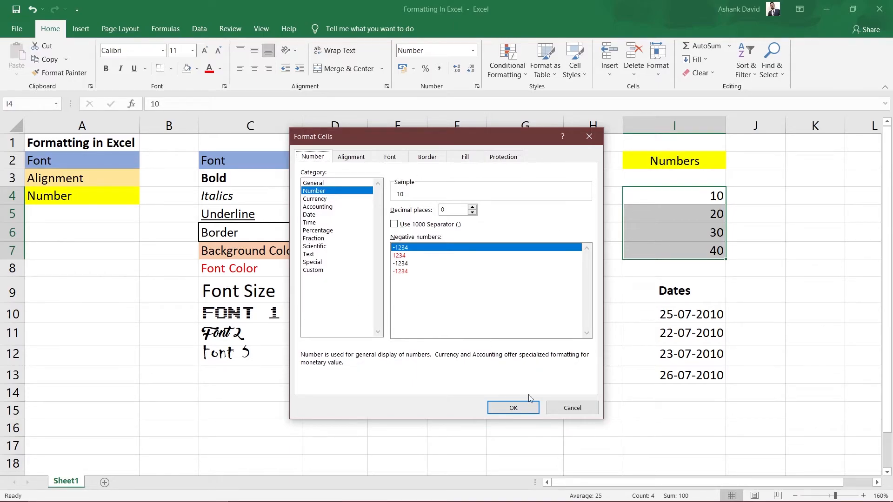
left_click(584, 410)
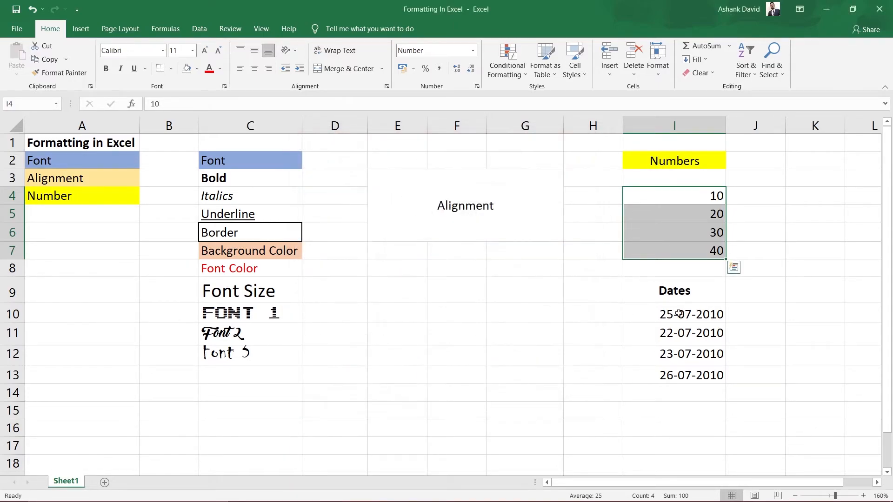
right_click(684, 194)
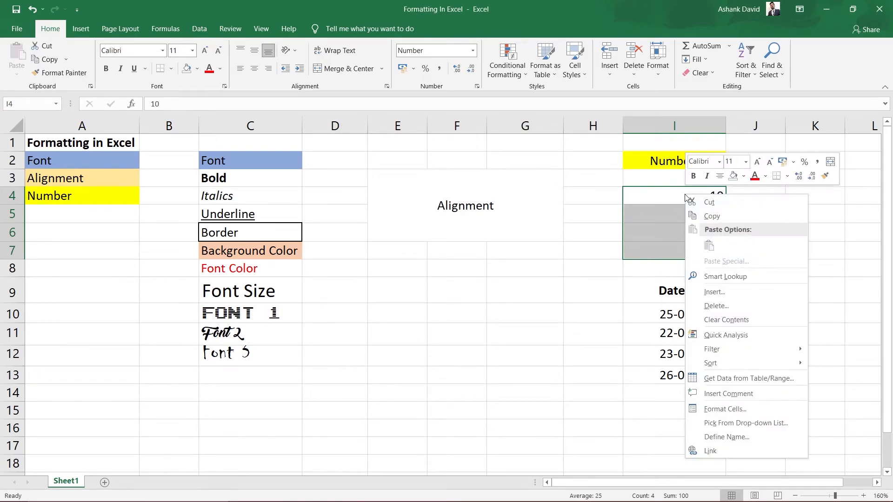
left_click(723, 410)
left_click_drag(725, 179, 432, 166)
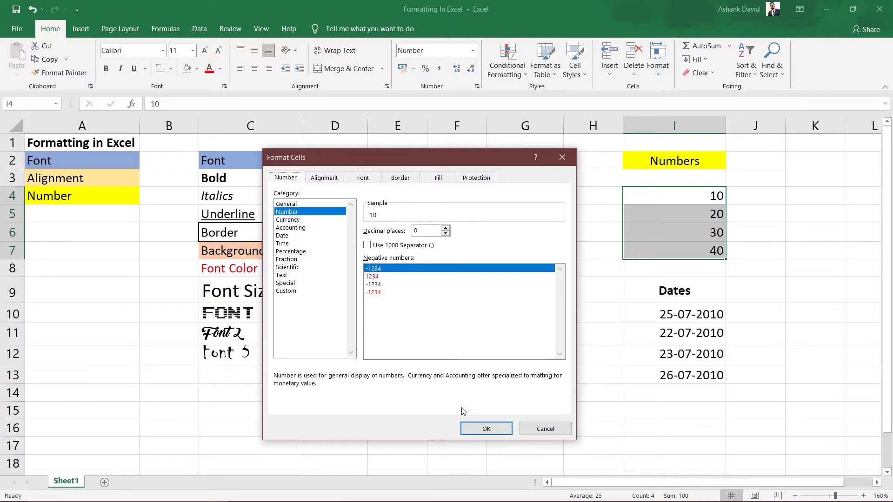
left_click(545, 428)
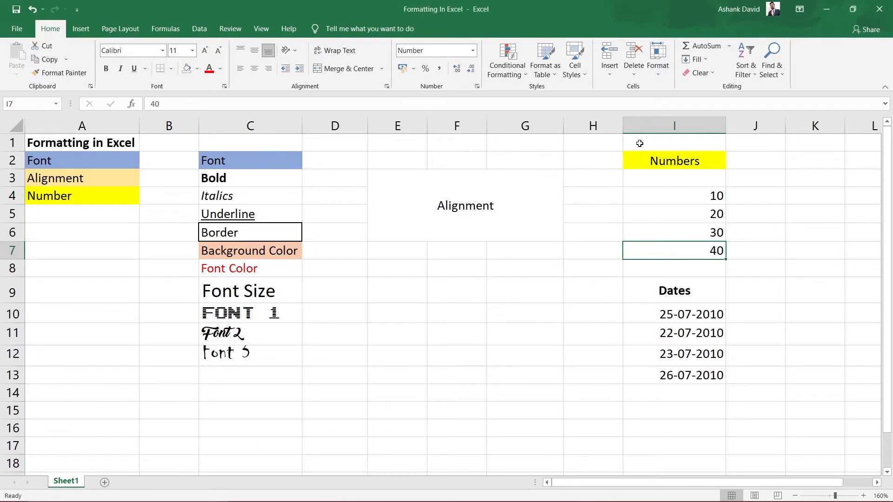
Step: Format the dates in I10:I13 with the *14 March 2012 date type
left_click_drag(674, 319, 671, 377)
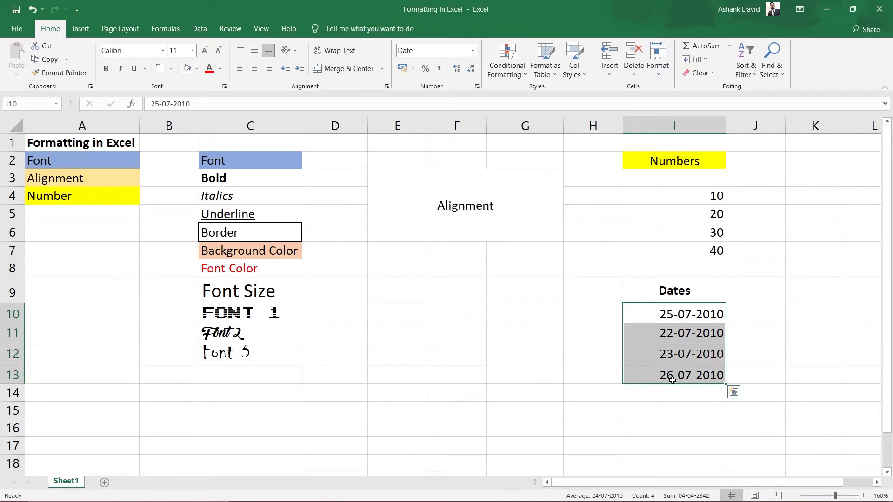
right_click(675, 318)
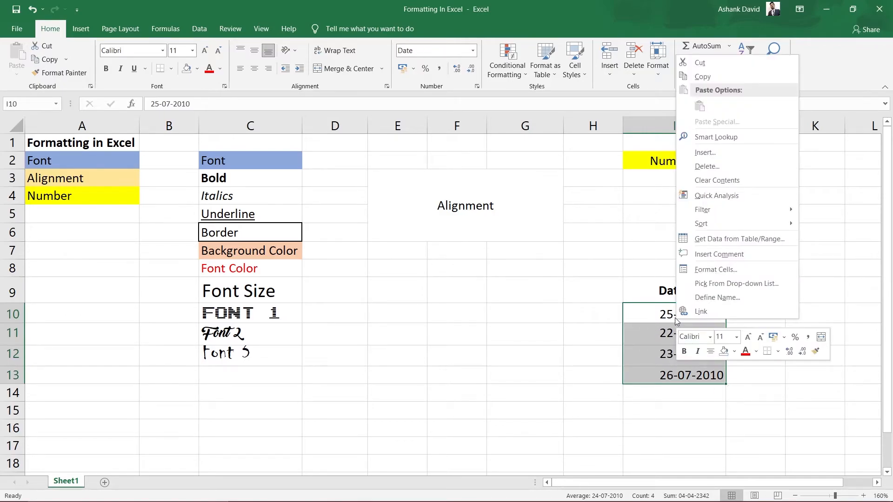
left_click(711, 269)
left_click_drag(707, 130, 435, 142)
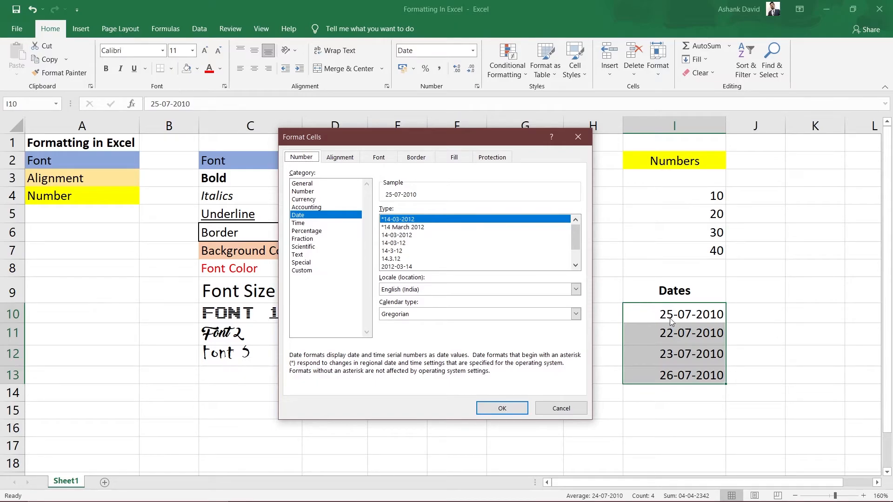
left_click_drag(488, 140, 434, 144)
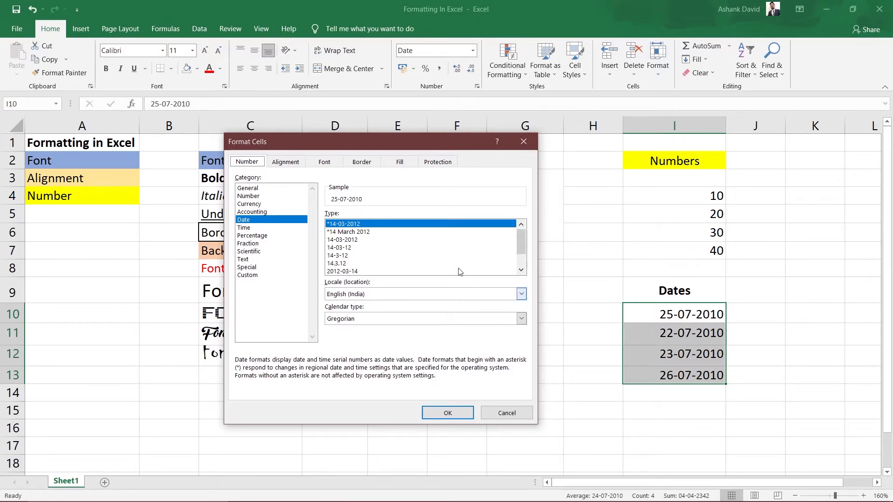
left_click_drag(392, 135, 457, 160)
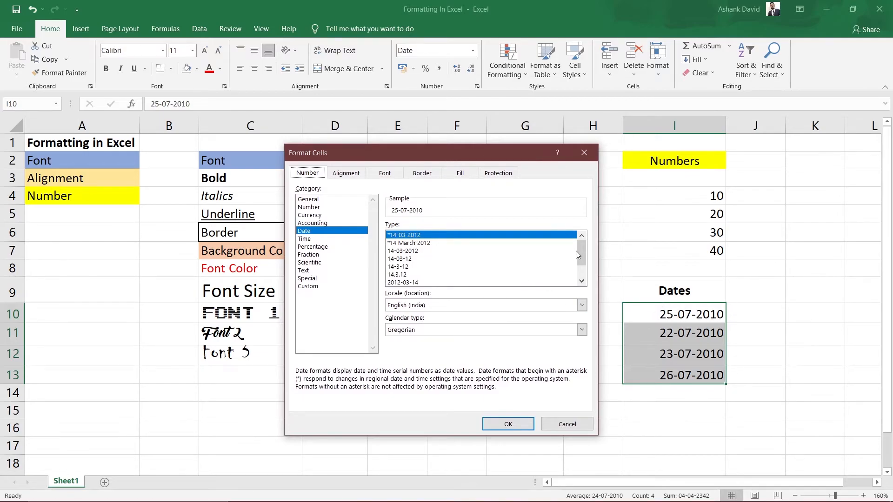
left_click(418, 250)
left_click(417, 244)
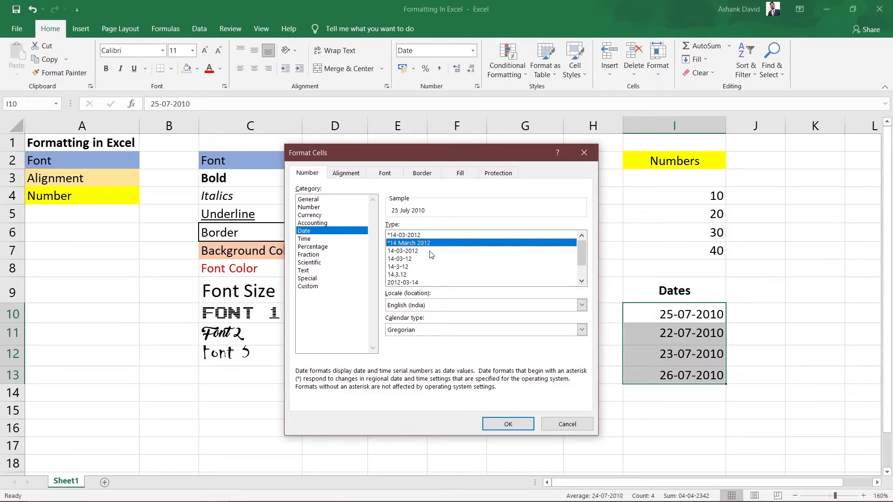
left_click(509, 424)
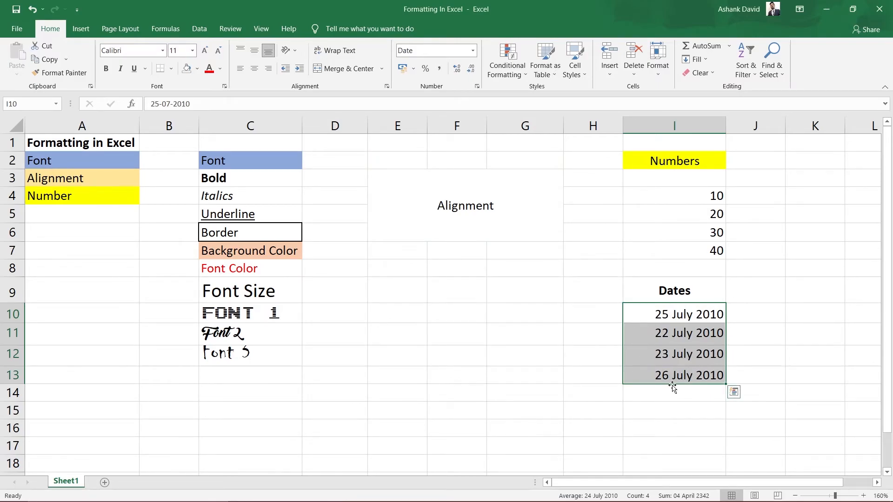
Step: Change the dates in I10:I13 to the long date type Wednesday, 14 March, 2012
right_click(676, 315)
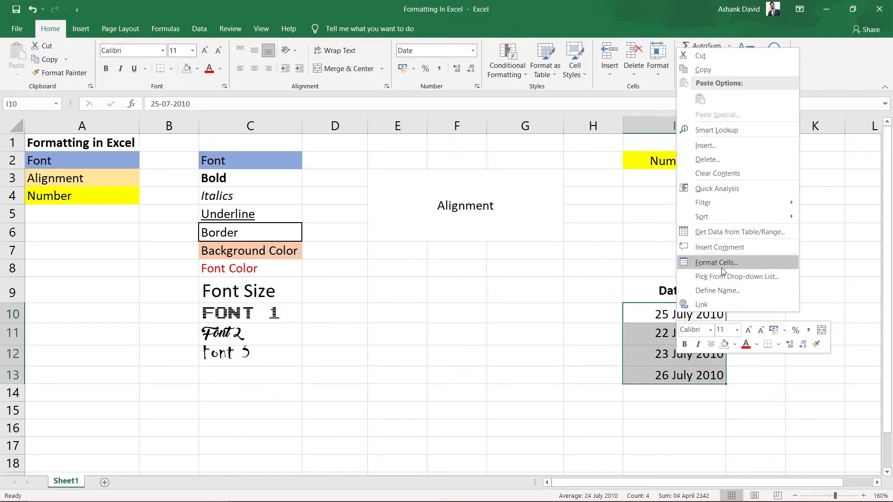
key("Escape")
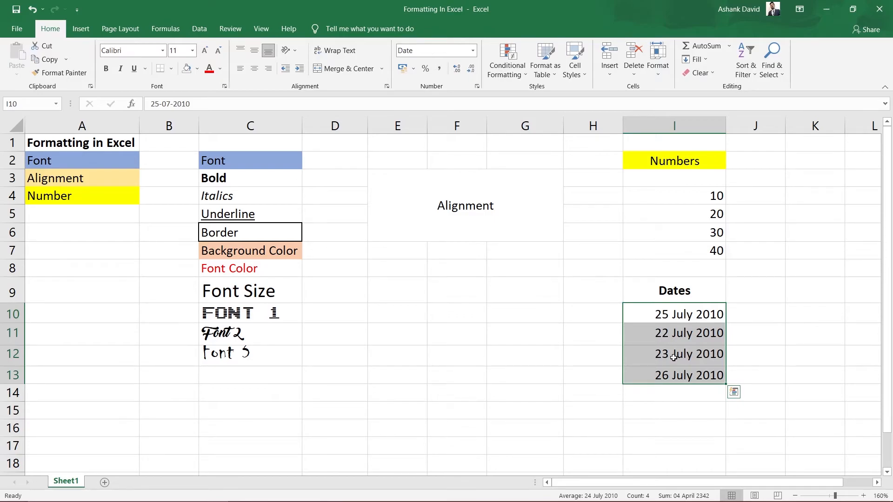
key("ctrl+1")
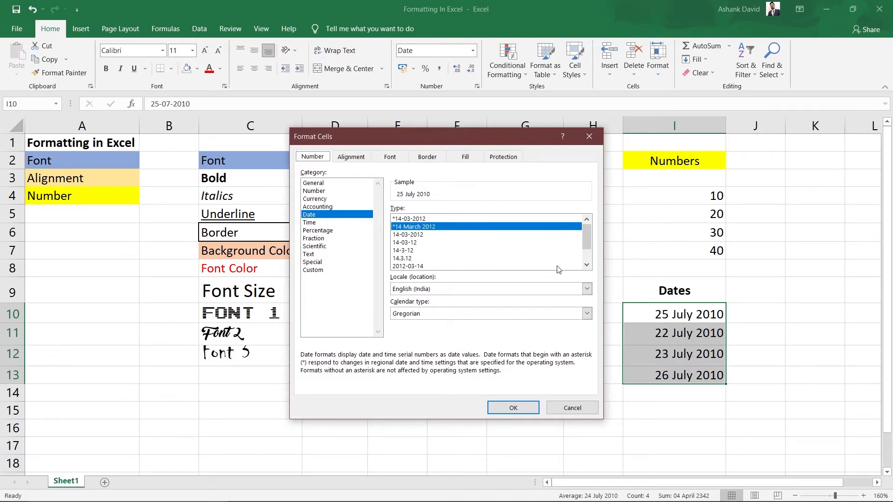
left_click_drag(587, 233, 584, 256)
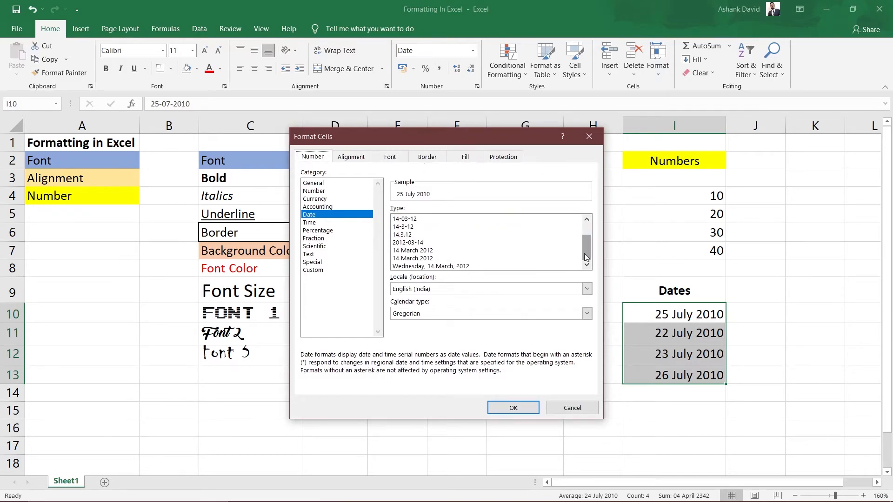
left_click(413, 266)
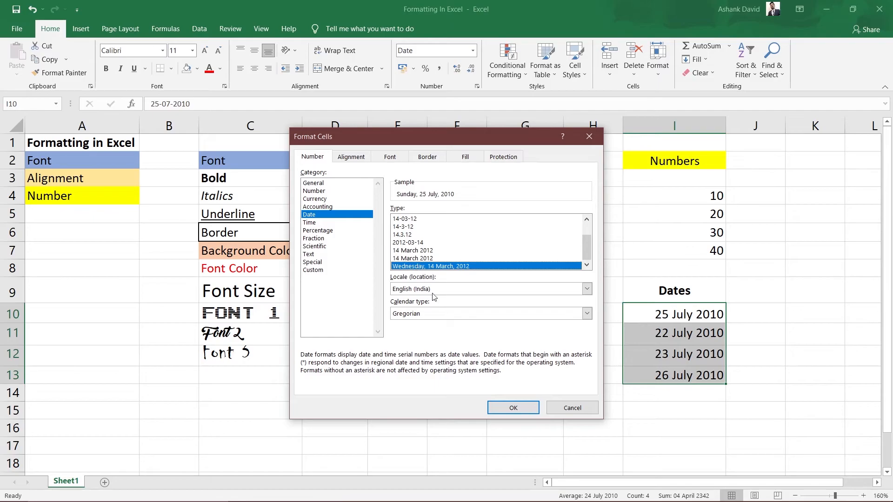
left_click(513, 409)
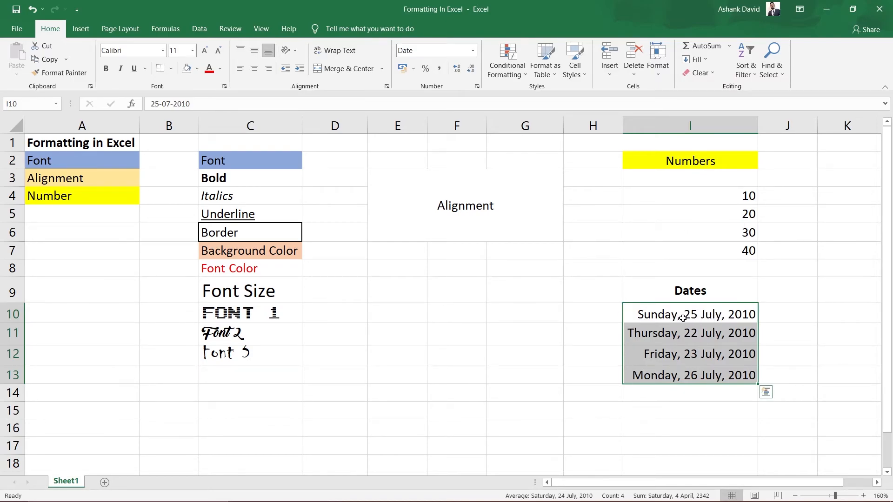
Step: Open the number format settings for cell I4, try more decimals before returning to 0, and enable the 1000 separator
left_click(704, 198)
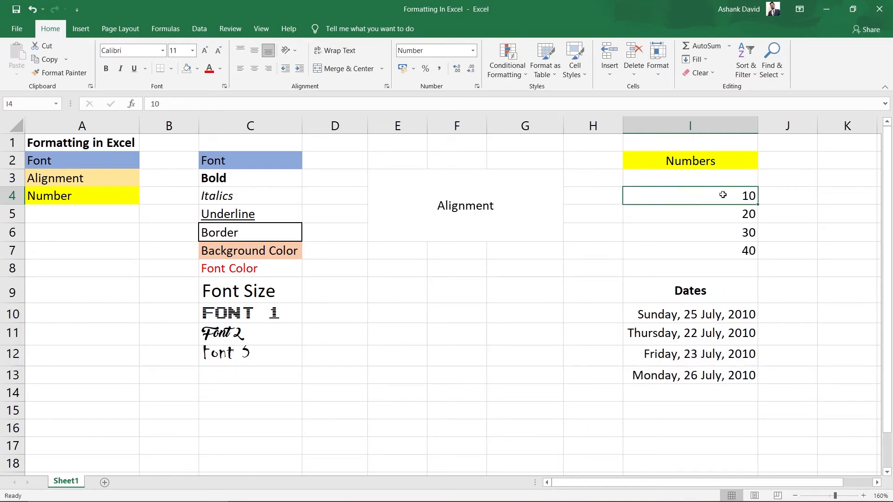
right_click(714, 197)
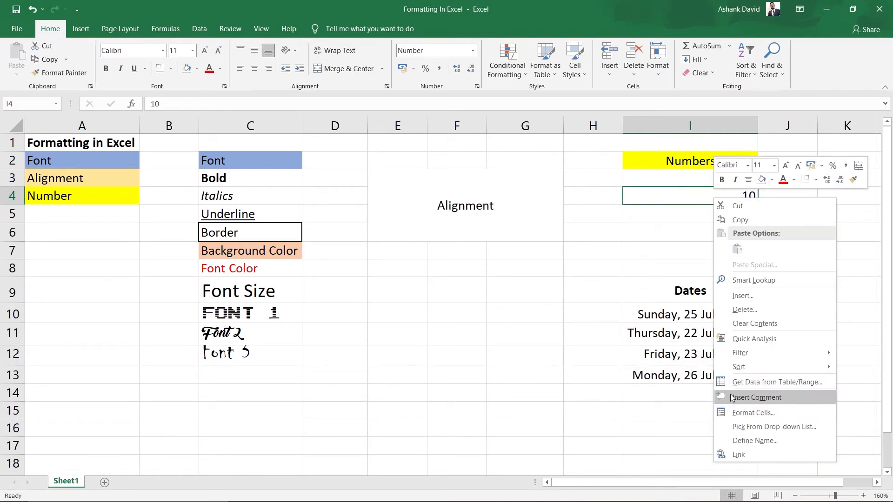
left_click(743, 411)
left_click_drag(727, 215, 432, 164)
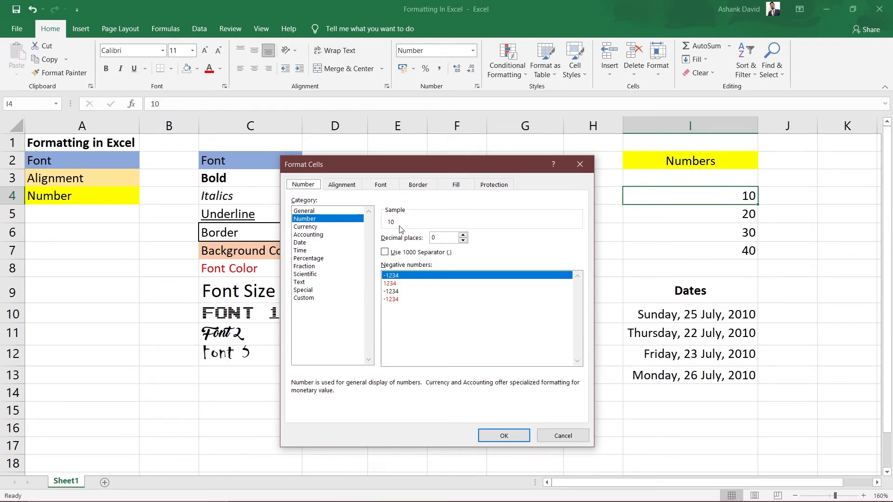
left_click(462, 235)
left_click(462, 234)
left_click(462, 234)
left_click(463, 234)
left_click(462, 241)
left_click(462, 240)
left_click(463, 241)
left_click(463, 240)
left_click(409, 253)
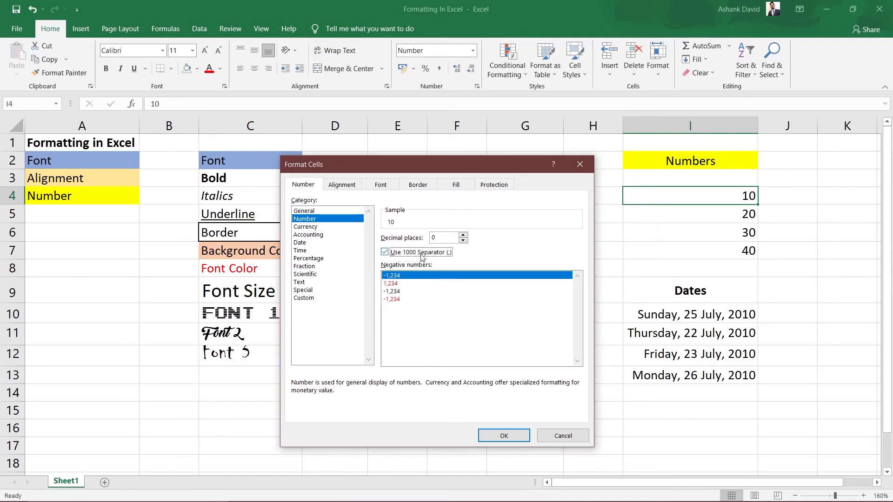
Step: Set cell I4's number format to 3 decimal places and turn off the 1000 separator
left_click(462, 235)
left_click(463, 235)
left_click(462, 235)
left_click(392, 255)
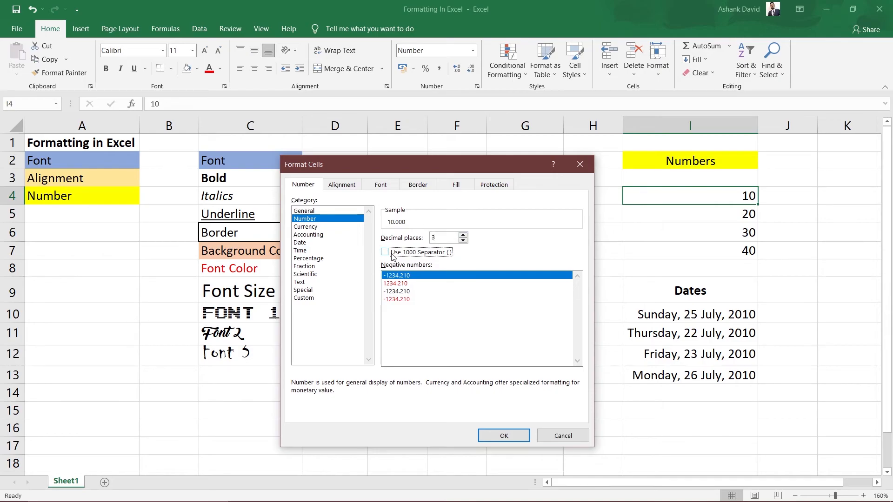
Step: Try the negative number styles for cell I4, choose the red -1234.210 style and apply the number format
left_click(398, 284)
left_click(399, 291)
left_click(400, 299)
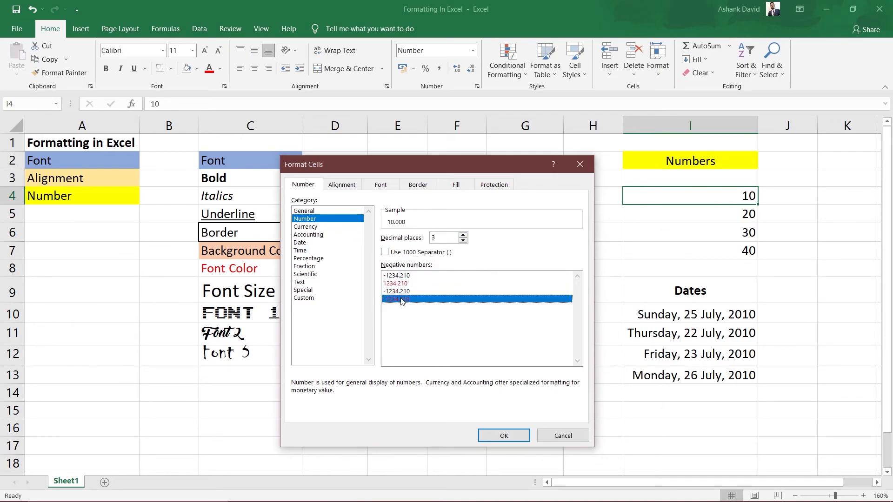
left_click(401, 276)
left_click(402, 284)
left_click(403, 291)
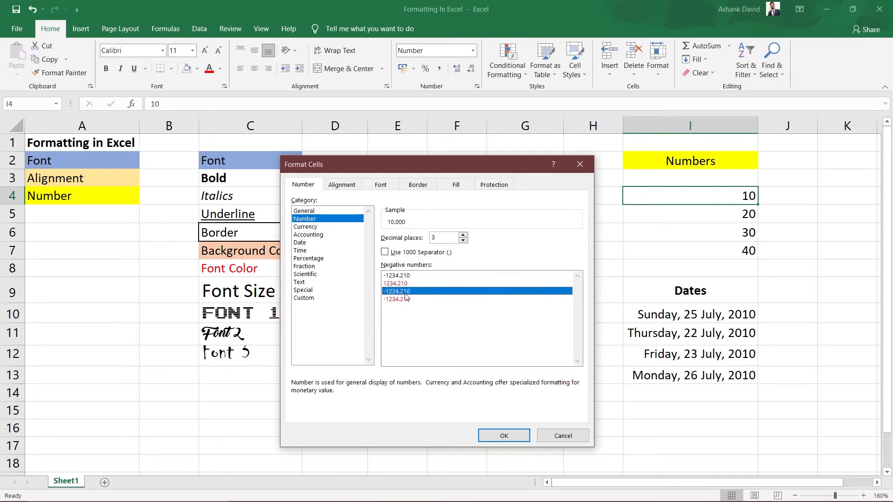
left_click(404, 299)
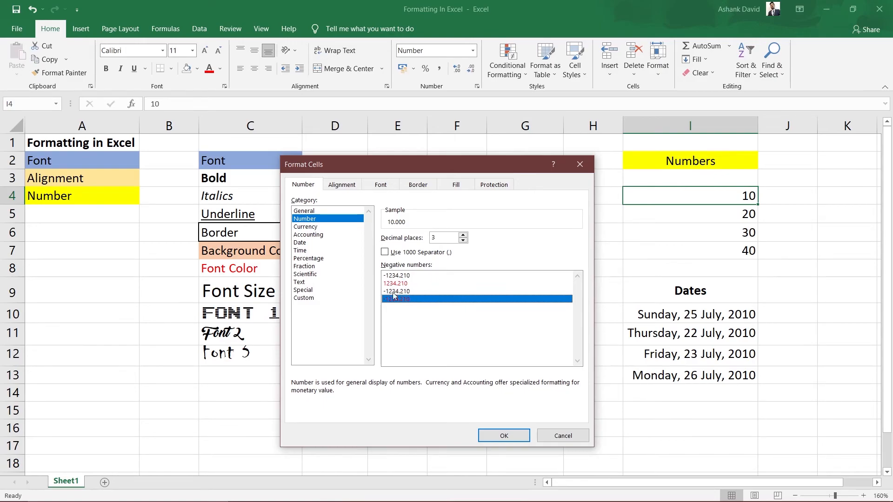
left_click_drag(476, 166, 497, 153)
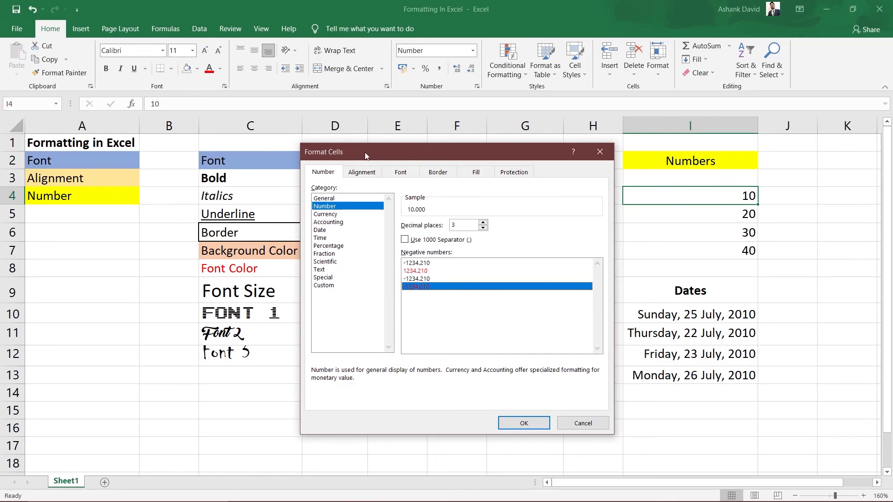
left_click(524, 423)
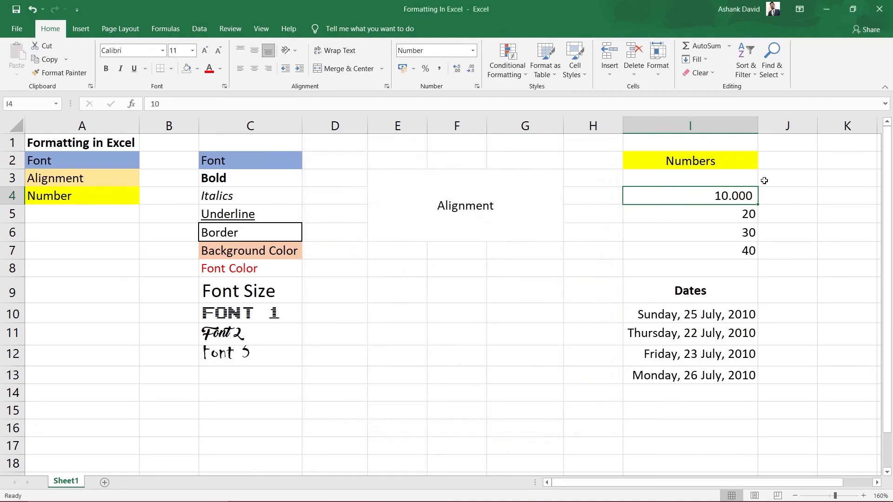